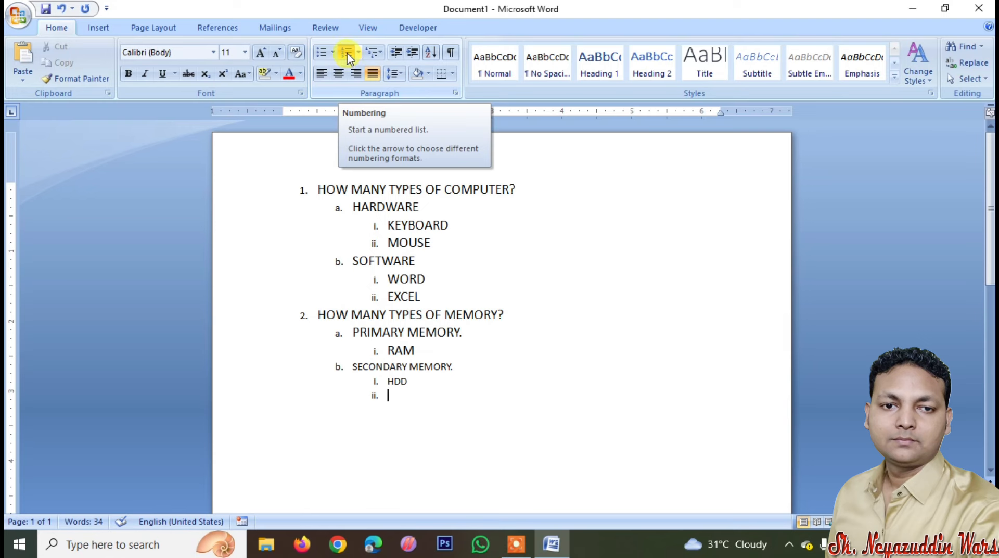
Clear the entire multilevel list from the document, including the leftover numbering
{"action": "left_click_drag", "start_coordinate": [473, 430], "coordinate": [126, 162]}
{"action": "key", "text": "Delete"}
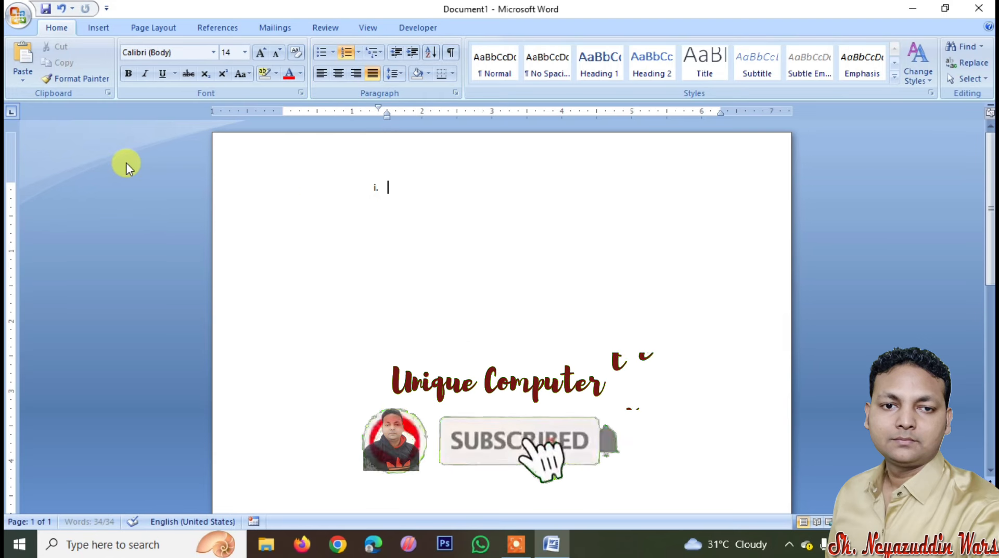
{"action": "key", "text": "Delete"}
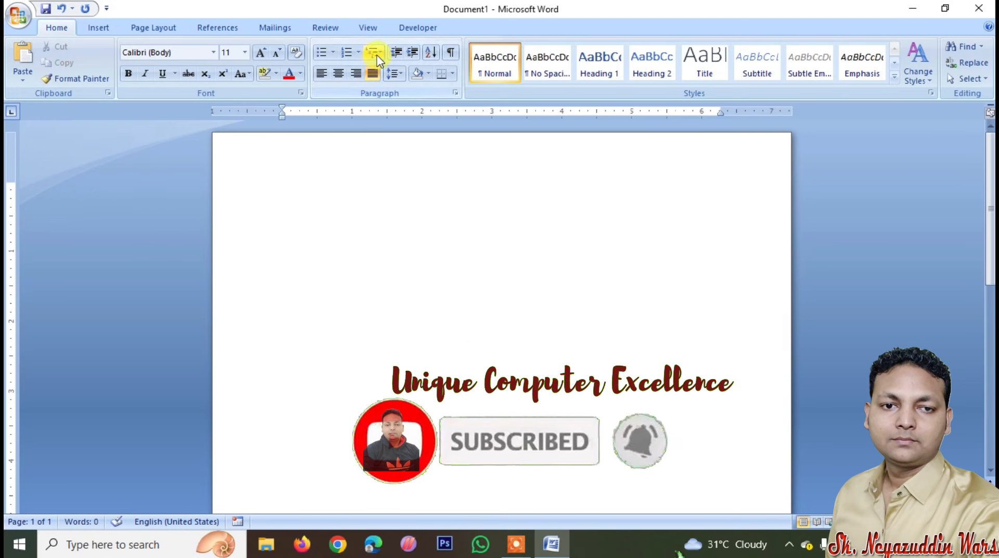
Start a multilevel list in the 1) a) i) format with RFGDFGDFG as the first item and DFGD as its sub-item
{"action": "left_click", "coordinate": [376, 54]}
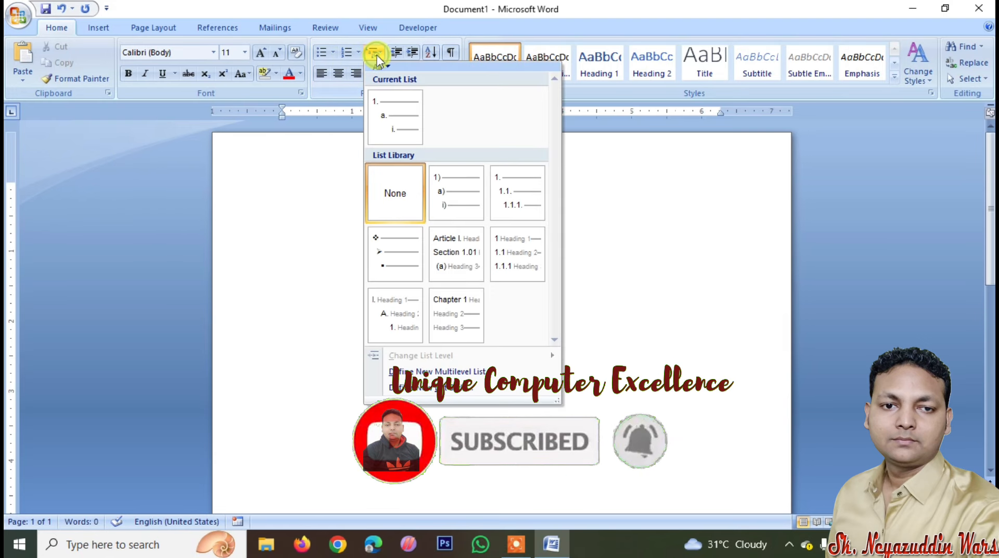
{"action": "left_click", "coordinate": [447, 200]}
{"action": "type", "text": "RFGDFGDFG"}
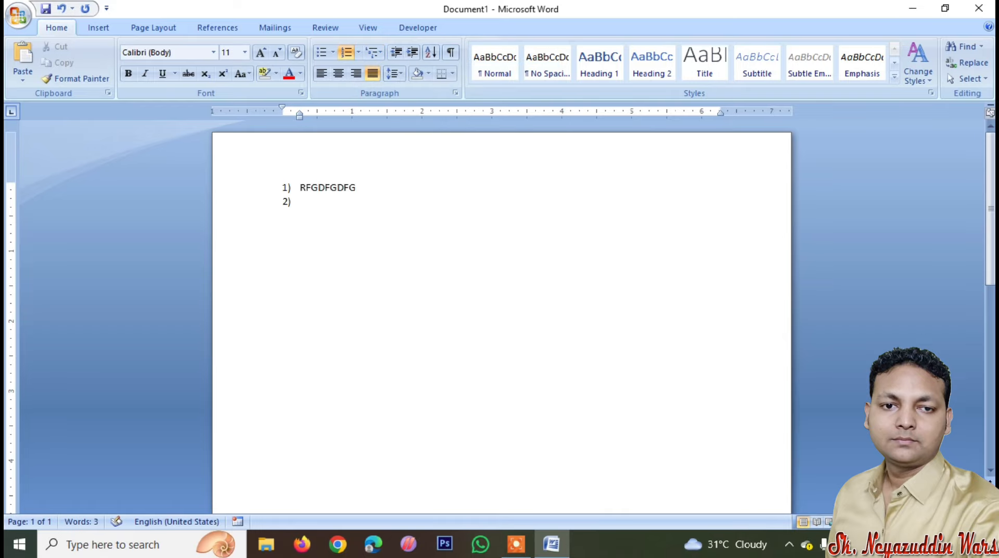
{"action": "left_click", "coordinate": [413, 52]}
{"action": "type", "text": "DFGD"}
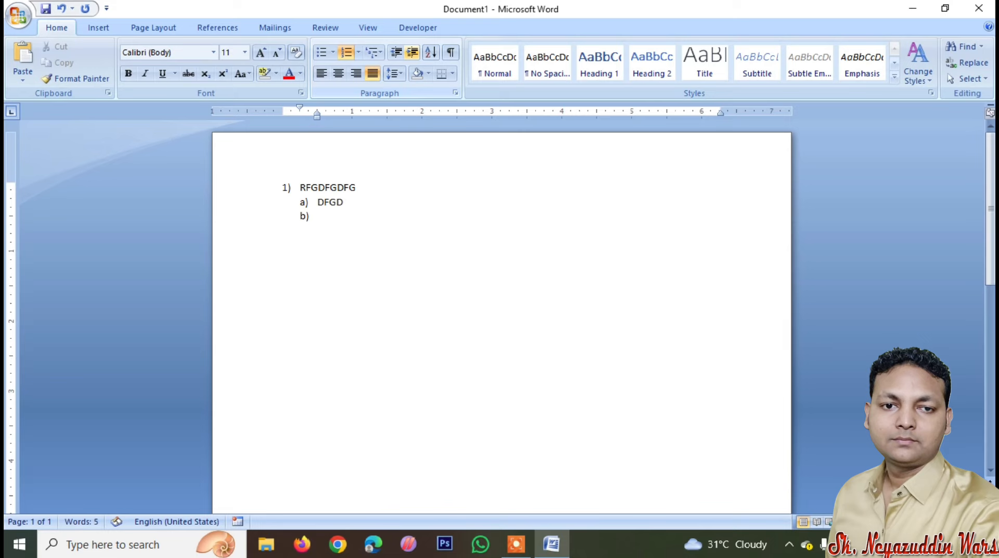
Demote the empty b) item by one level and clear the whole list and its indentation from the document
{"action": "left_click", "coordinate": [413, 29]}
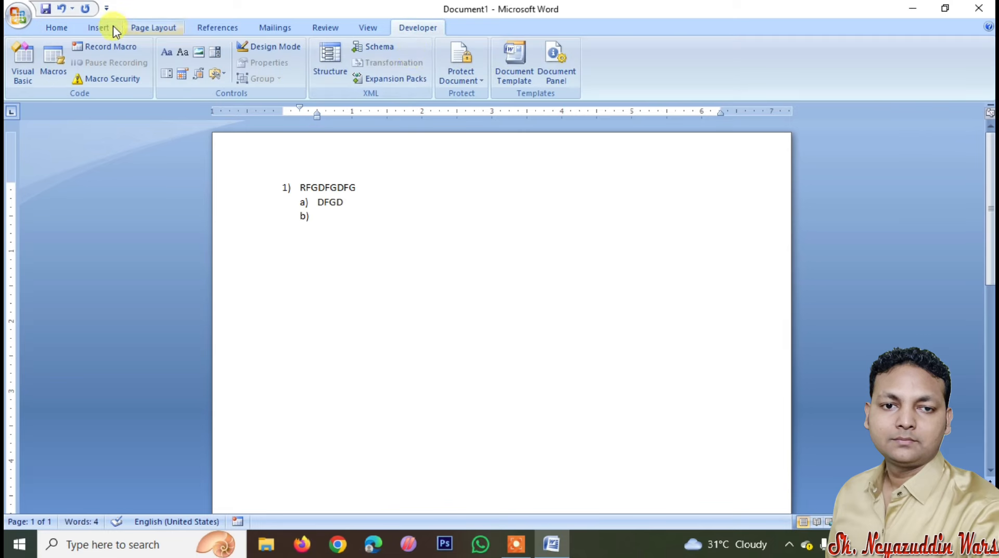
{"action": "left_click", "coordinate": [57, 27]}
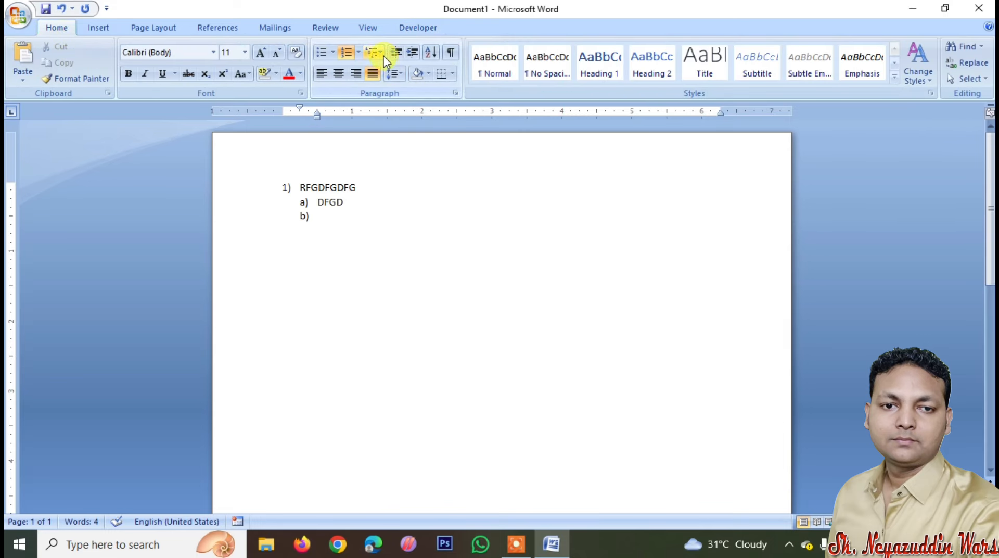
{"action": "left_click", "coordinate": [412, 52]}
{"action": "key", "text": "ctrl+a"}
{"action": "key", "text": "Delete"}
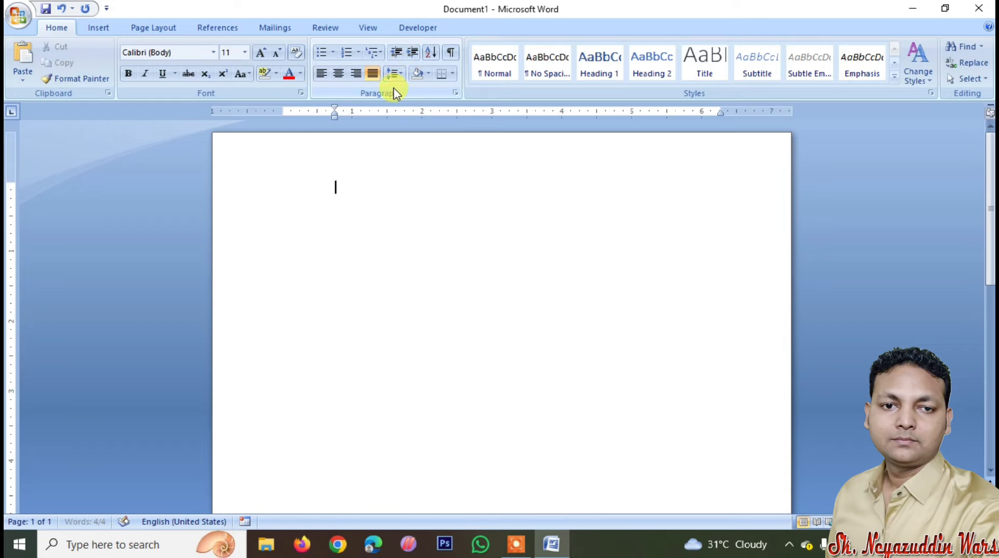
{"action": "key", "text": "BackSpace"}
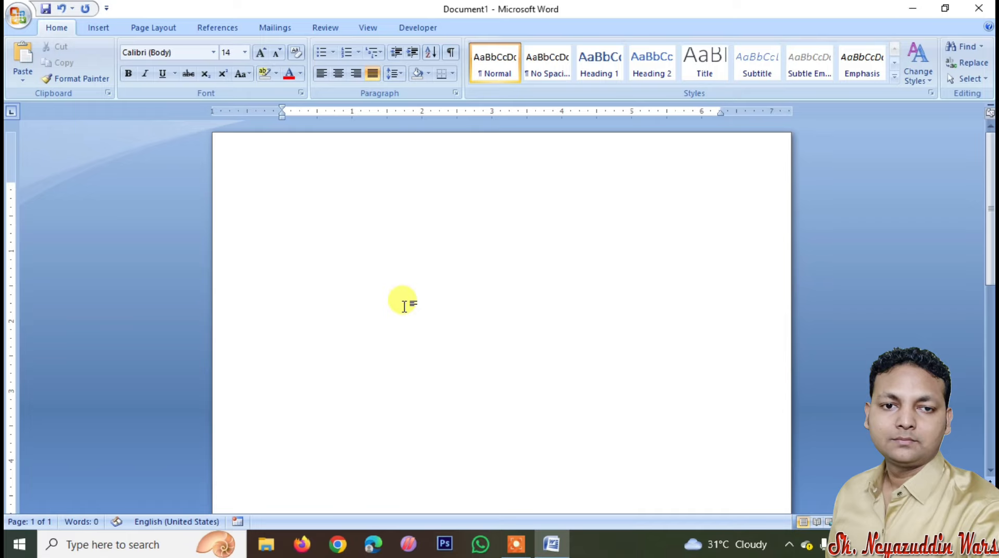
Enter nine first names on separate lines and sort them by paragraph as text in ascending order
{"action": "type", "text": "RAHAT"}
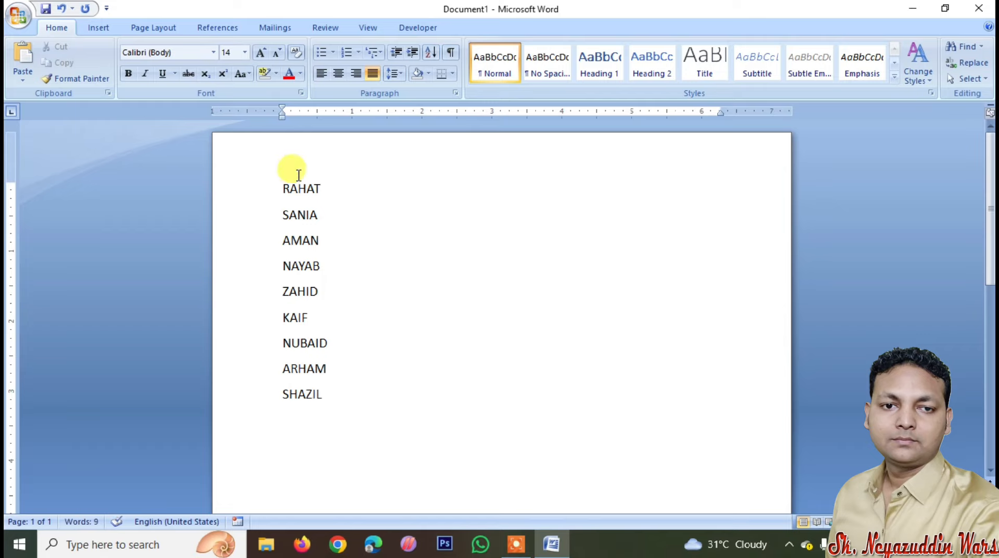
{"action": "left_click_drag", "start_coordinate": [285, 180], "coordinate": [339, 395]}
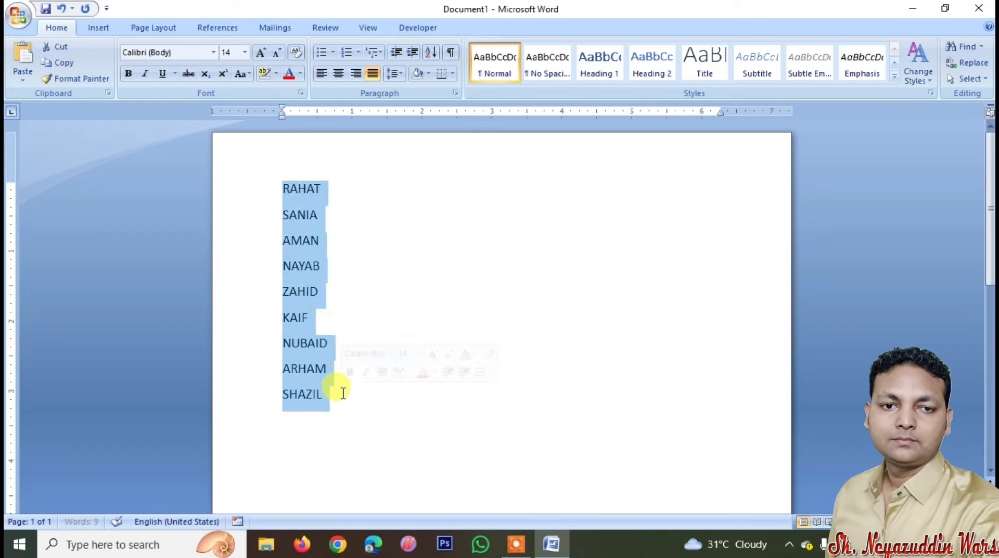
{"action": "left_click", "coordinate": [431, 54]}
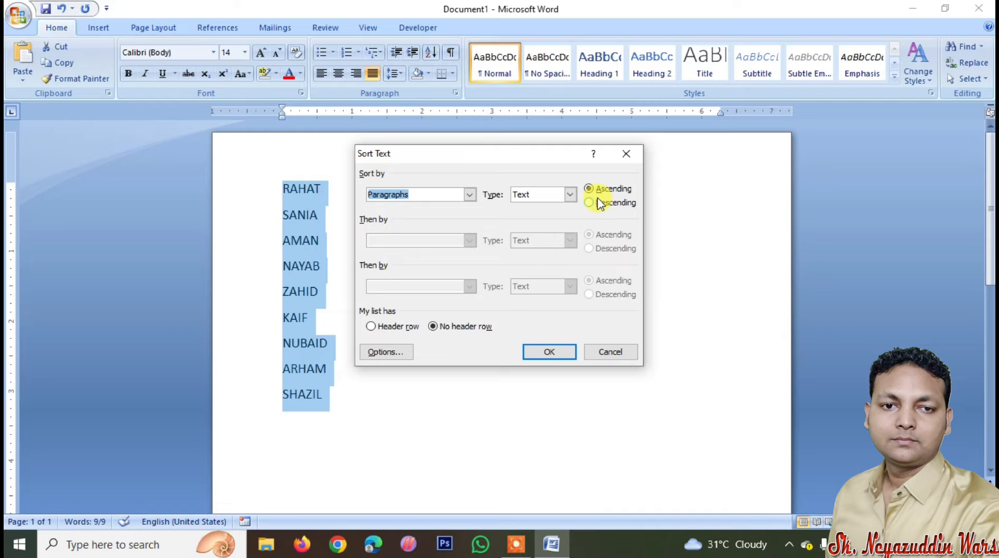
{"action": "left_click", "coordinate": [559, 351]}
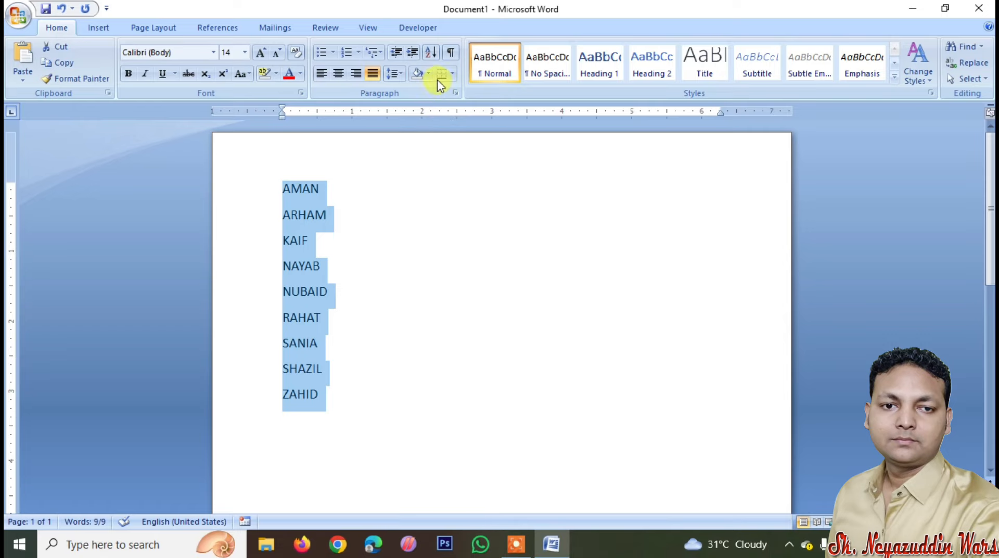
Sort the selected names by paragraph as text in descending order
{"action": "left_click", "coordinate": [431, 53]}
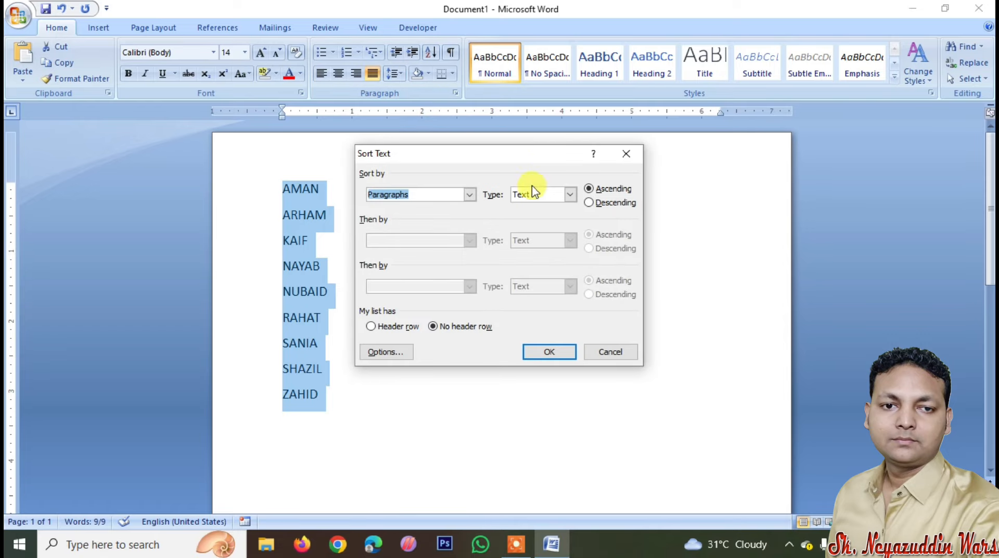
{"action": "left_click", "coordinate": [588, 202]}
{"action": "left_click", "coordinate": [563, 351]}
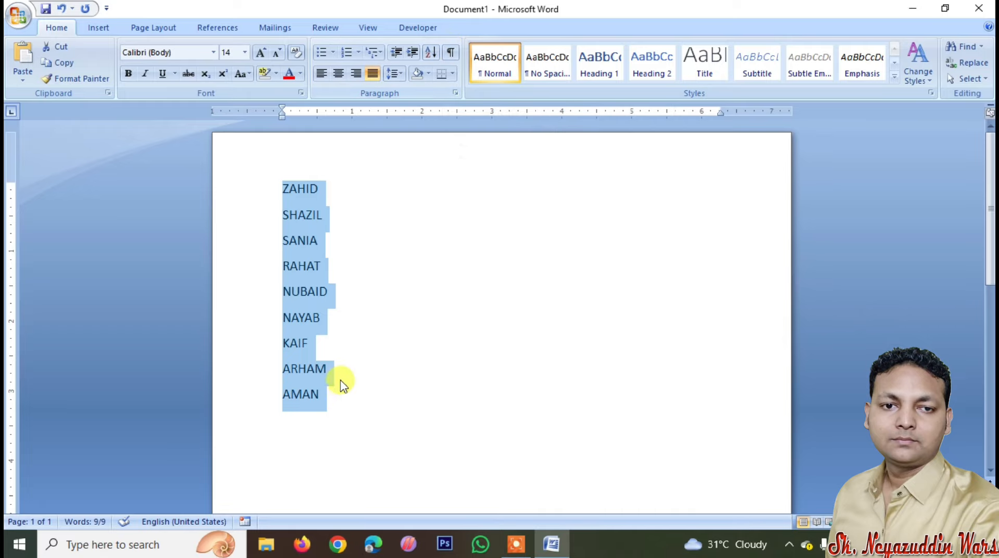
Delete the whole list of names from the document
{"action": "left_click", "coordinate": [381, 419]}
{"action": "left_click_drag", "start_coordinate": [390, 419], "coordinate": [211, 171]}
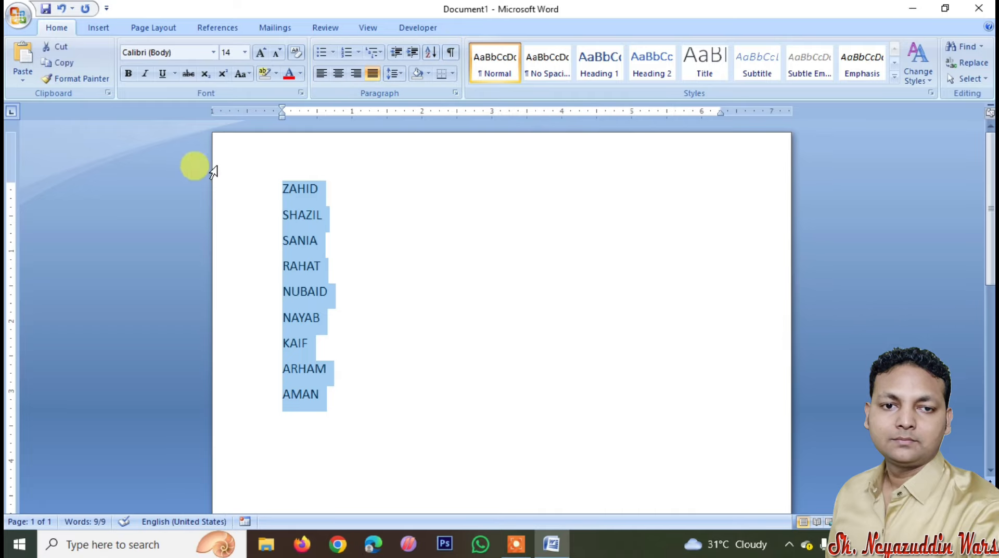
{"action": "key", "text": "Delete"}
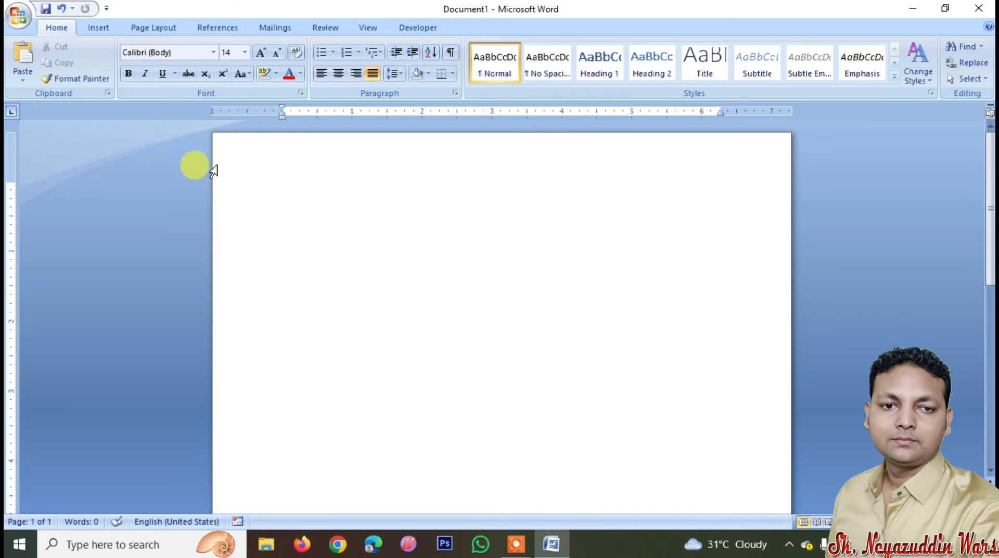
Generate three paragraphs of sample text with the =rand() function
{"action": "type", "text": "=ra"}
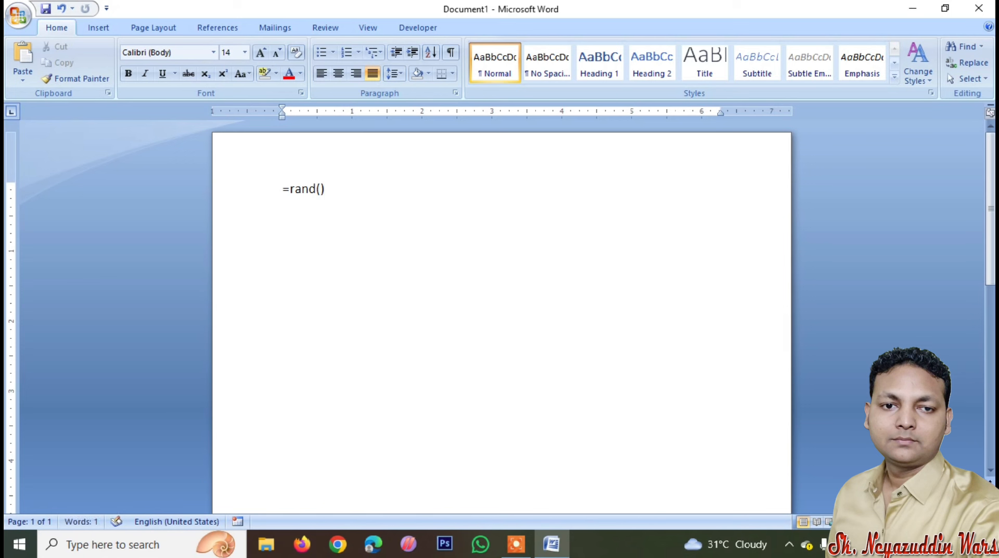
{"action": "type", "text": "nd()"}
{"action": "key", "text": "Return"}
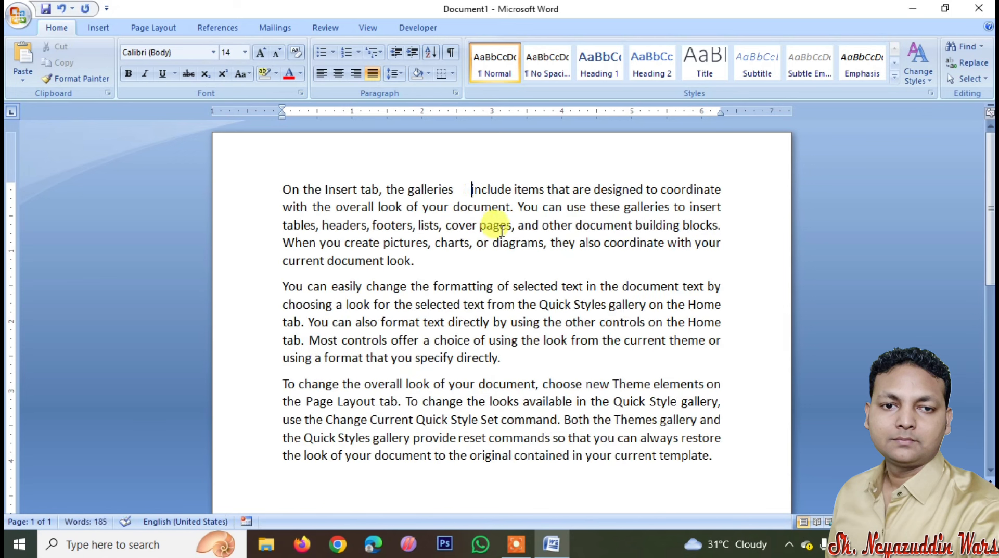
Insert extra spaces between words in the three paragraphs, such as after "You", "other", "text in", "available" and "so that"
{"action": "left_click", "coordinate": [540, 208]}
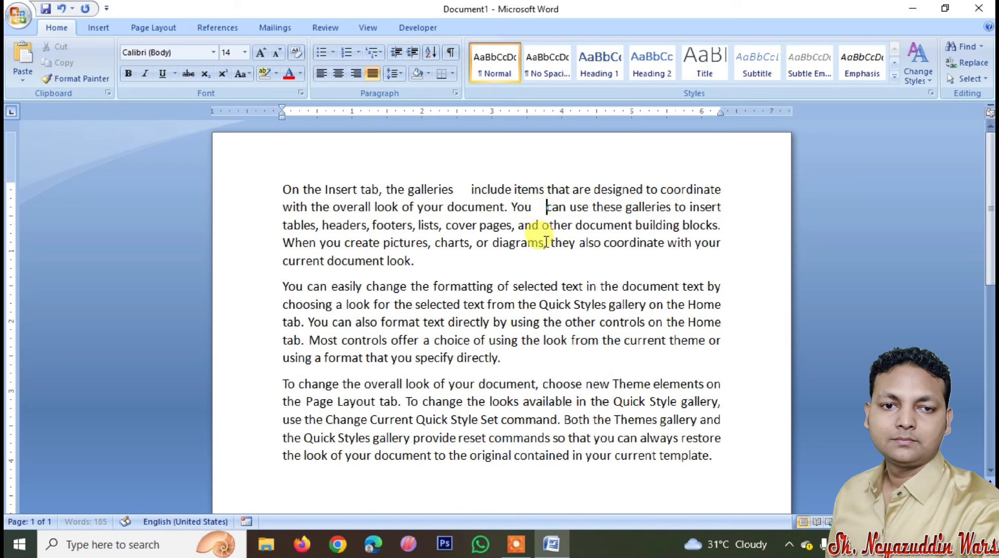
{"action": "left_click", "coordinate": [574, 227]}
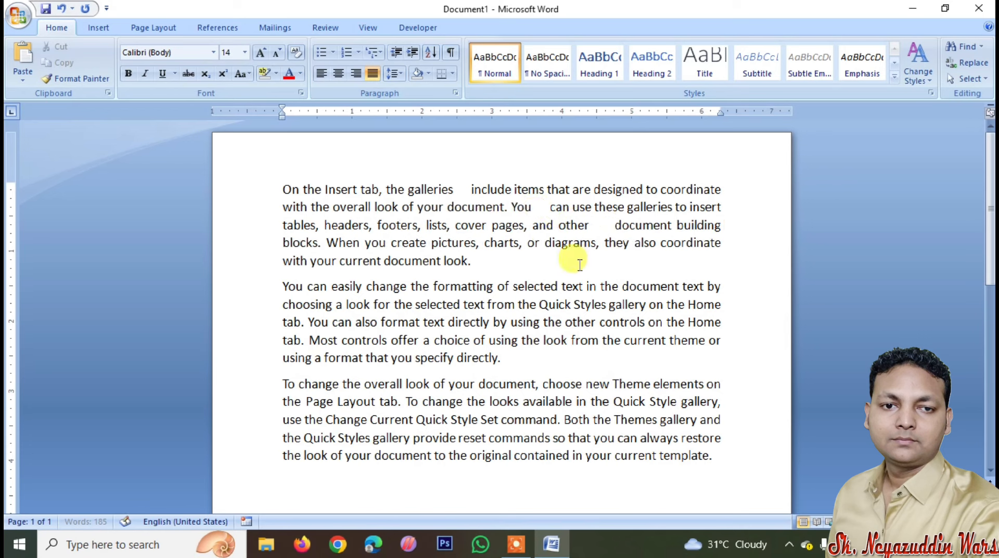
{"action": "left_click", "coordinate": [596, 287]}
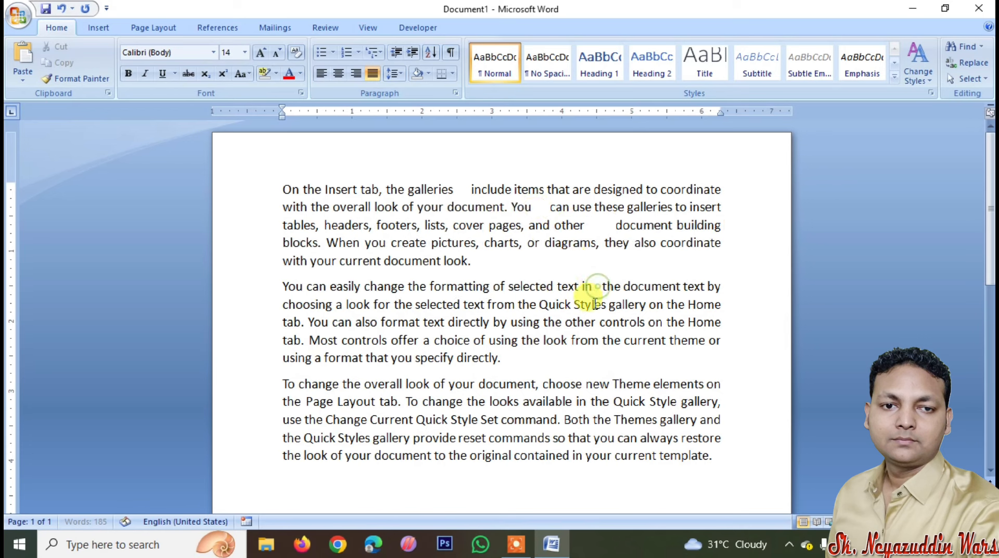
{"action": "left_click", "coordinate": [575, 402]}
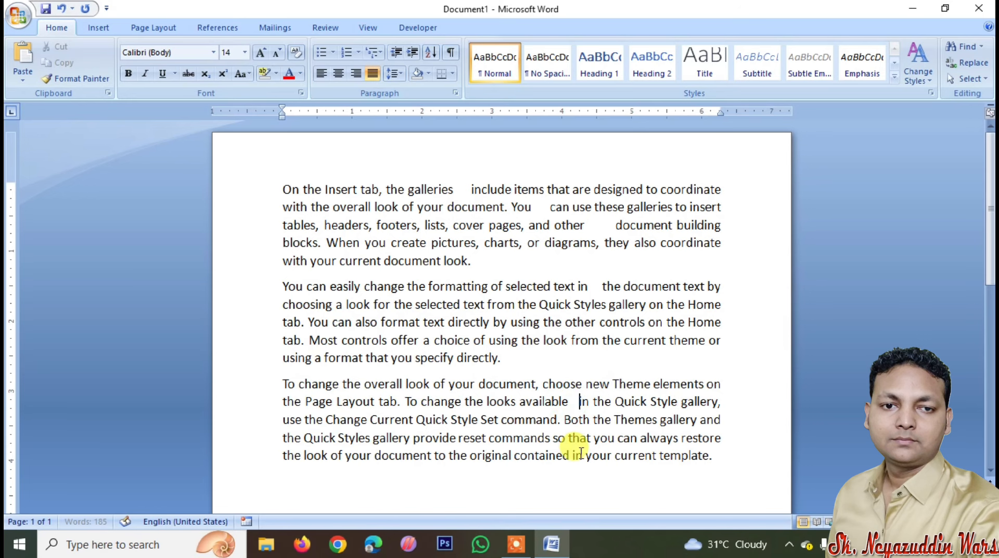
{"action": "left_click", "coordinate": [592, 440]}
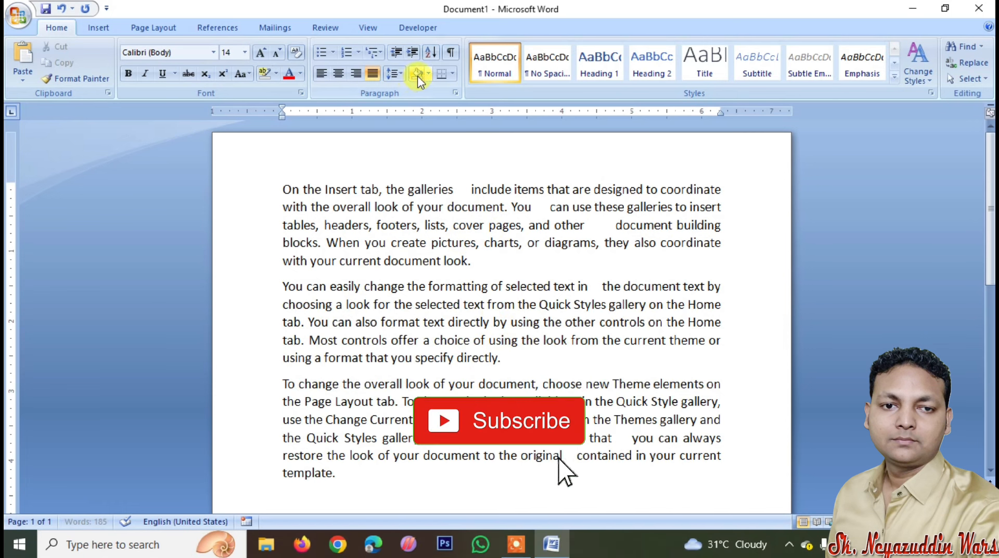
Show the formatting marks to examine the extra spaces and paragraph ends throughout the text, and hide them again
{"action": "left_click", "coordinate": [451, 53]}
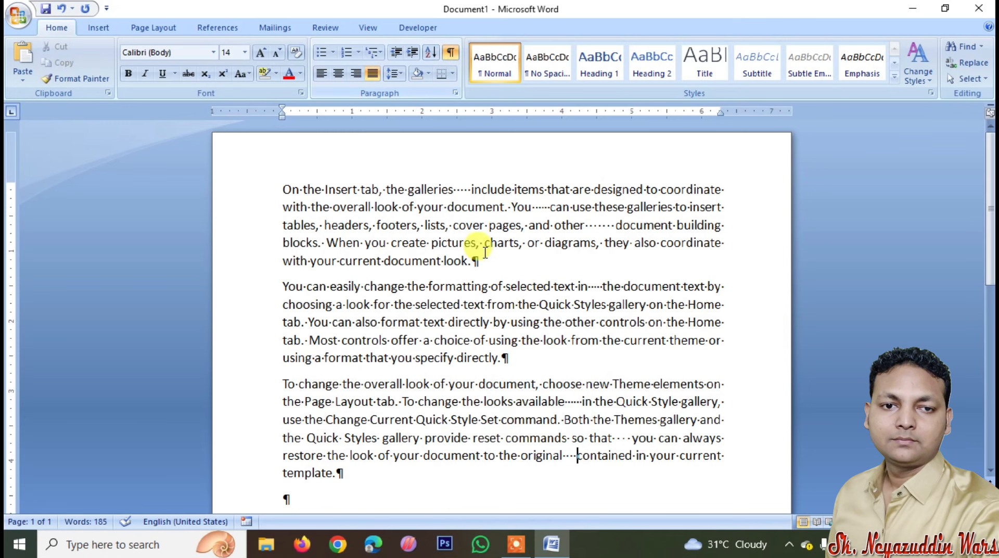
{"action": "scroll", "coordinate": [484, 313], "scroll_direction": "up", "scroll_amount": 2}
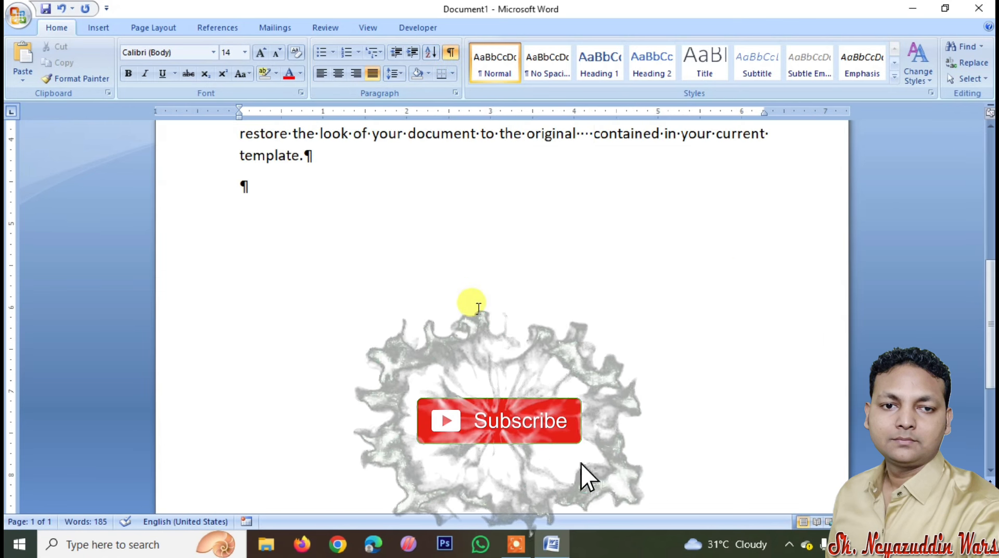
{"action": "scroll", "coordinate": [479, 304], "scroll_direction": "up", "scroll_amount": 6}
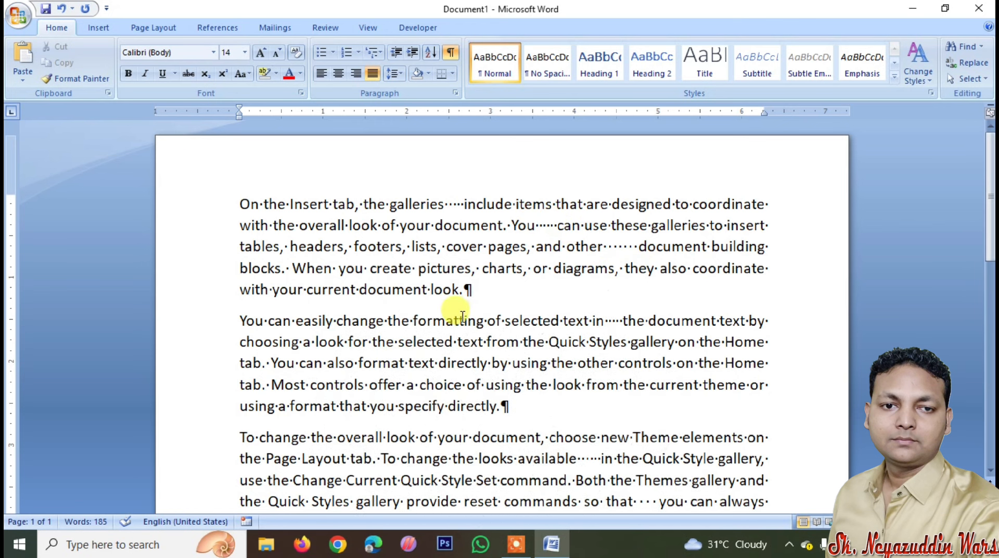
{"action": "scroll", "coordinate": [474, 294], "scroll_direction": "down", "scroll_amount": 1}
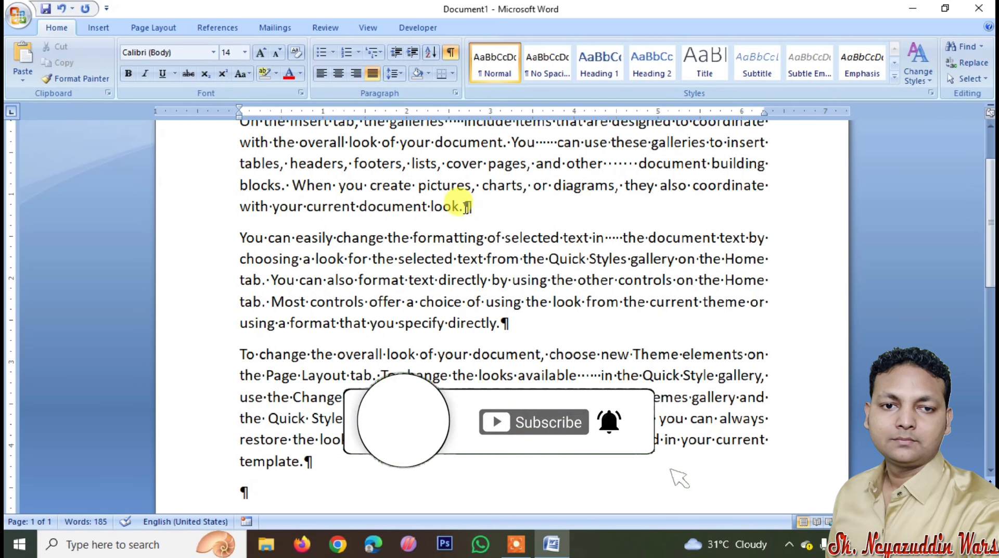
{"action": "scroll", "coordinate": [458, 218], "scroll_direction": "up", "scroll_amount": 1}
{"action": "scroll", "coordinate": [458, 319], "scroll_direction": "down", "scroll_amount": 1}
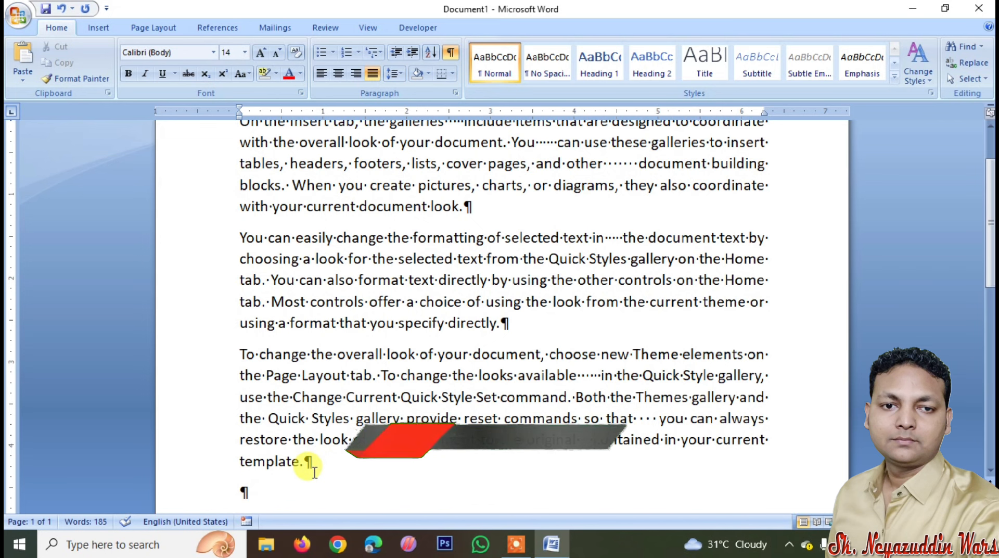
{"action": "scroll", "coordinate": [314, 466], "scroll_direction": "up", "scroll_amount": 2}
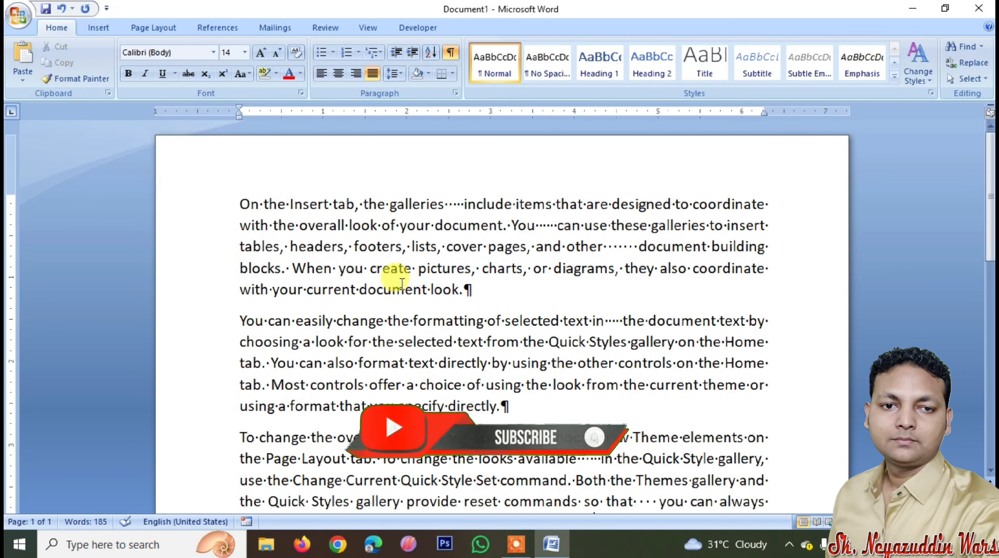
{"action": "scroll", "coordinate": [418, 240], "scroll_direction": "down", "scroll_amount": 3}
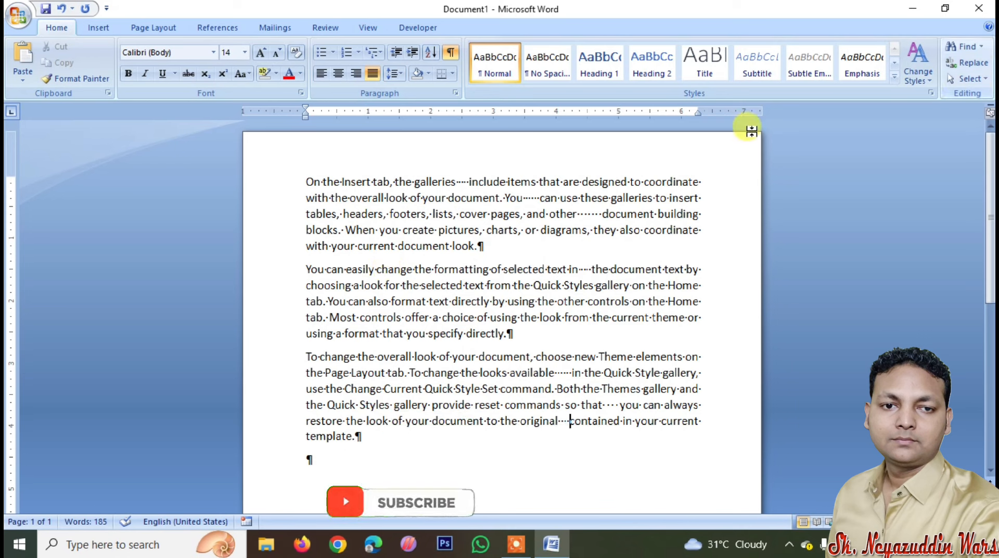
{"action": "left_click", "coordinate": [451, 53]}
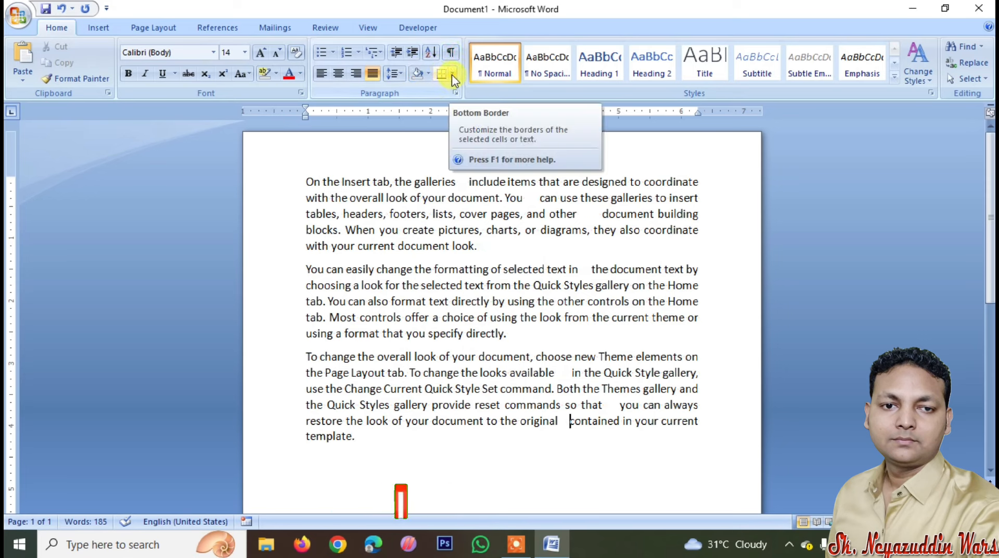
{"action": "left_click", "coordinate": [452, 76]}
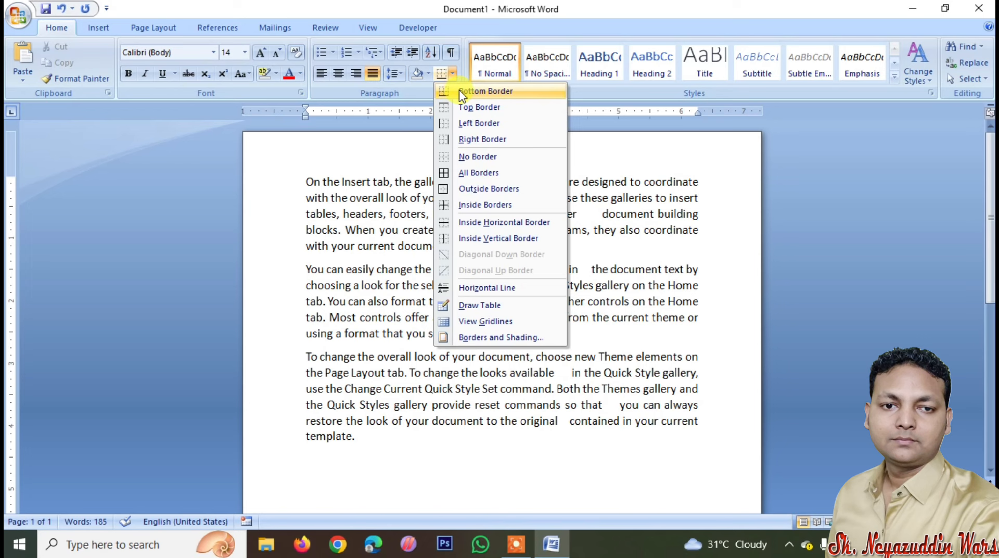
{"action": "left_click", "coordinate": [352, 219]}
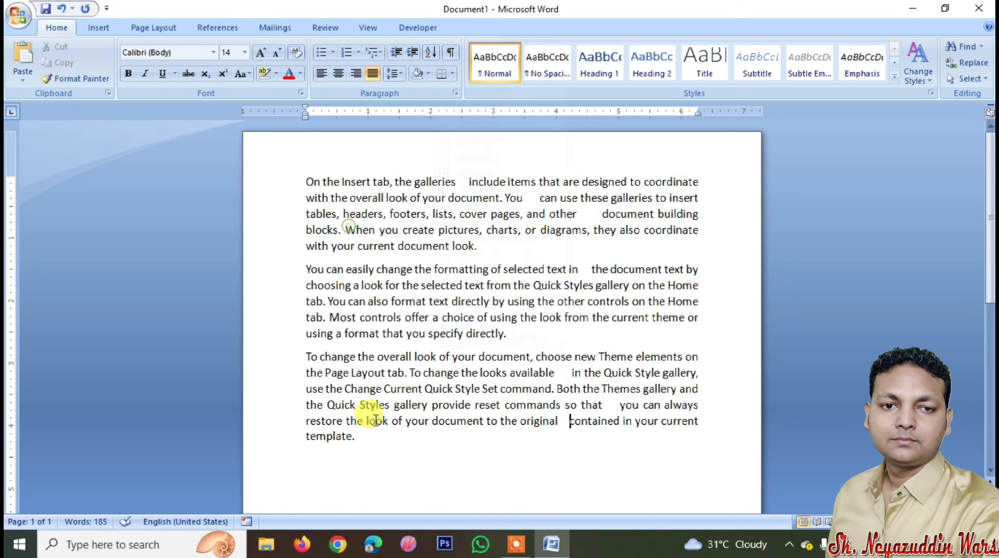
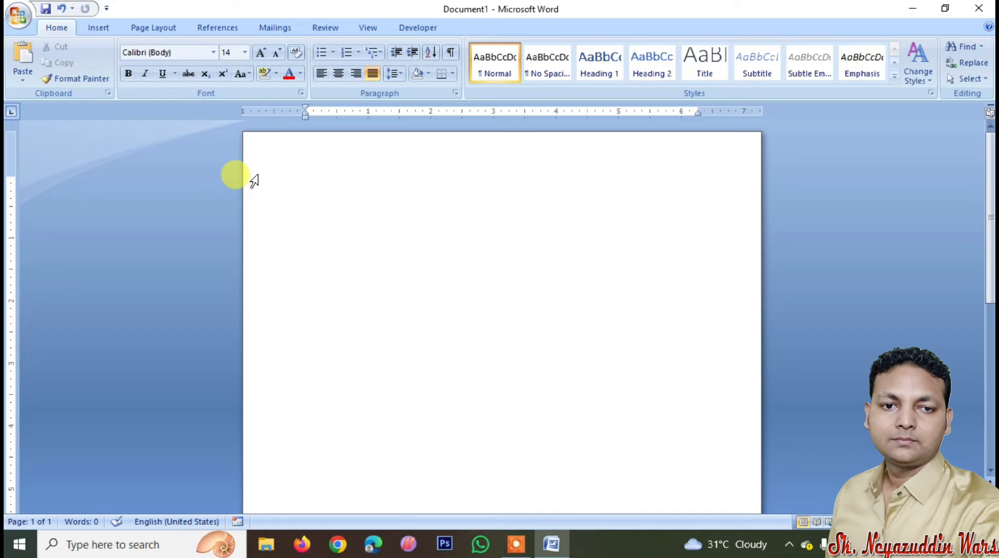
Enter the heading "PERSONAL INFORMATION::" on the first line of the blank document
{"action": "type", "text": "PERSONAL INFORMATION::"}
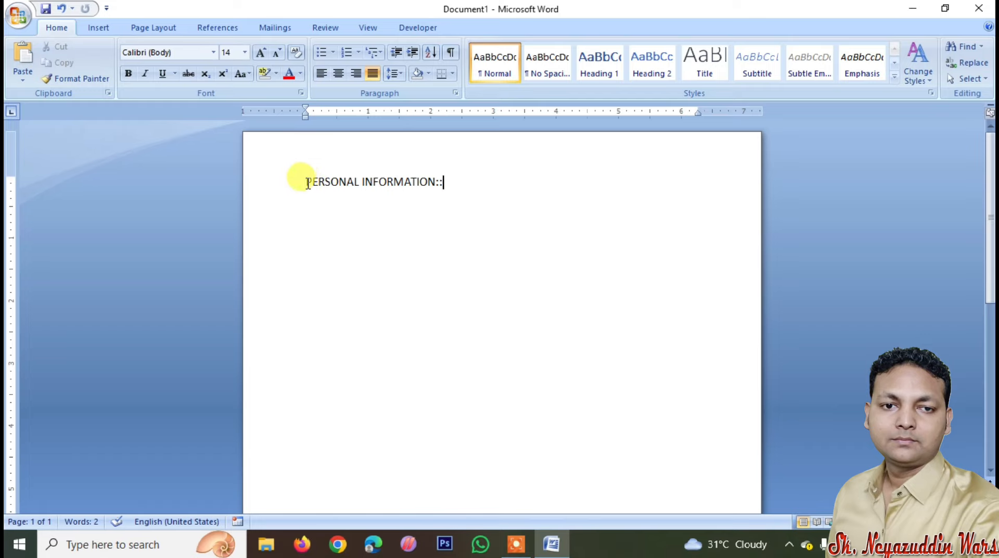
Try underlining the PERSONAL INFORMATION heading and putting a border on its text, undoing each change
{"action": "left_click_drag", "start_coordinate": [308, 183], "coordinate": [446, 181]}
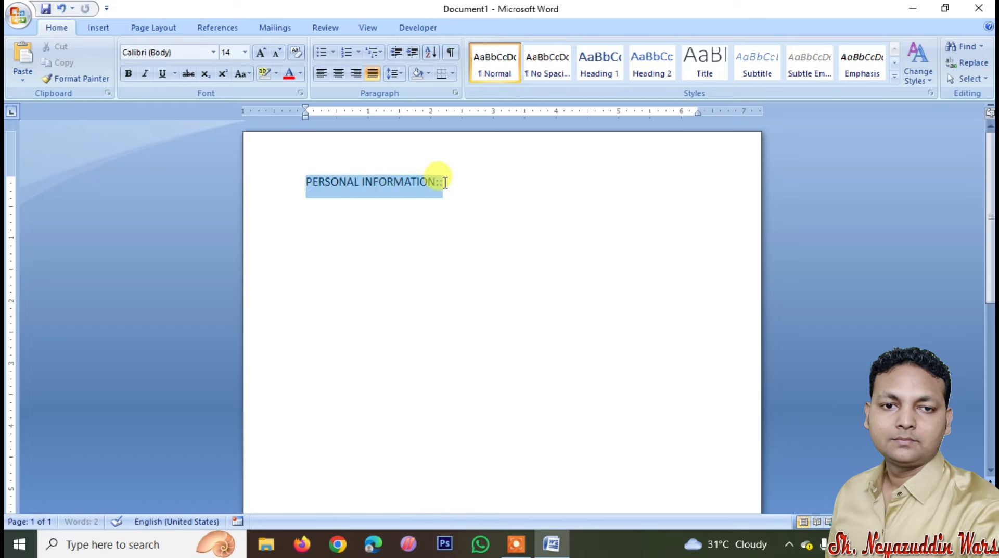
{"action": "left_click", "coordinate": [163, 74]}
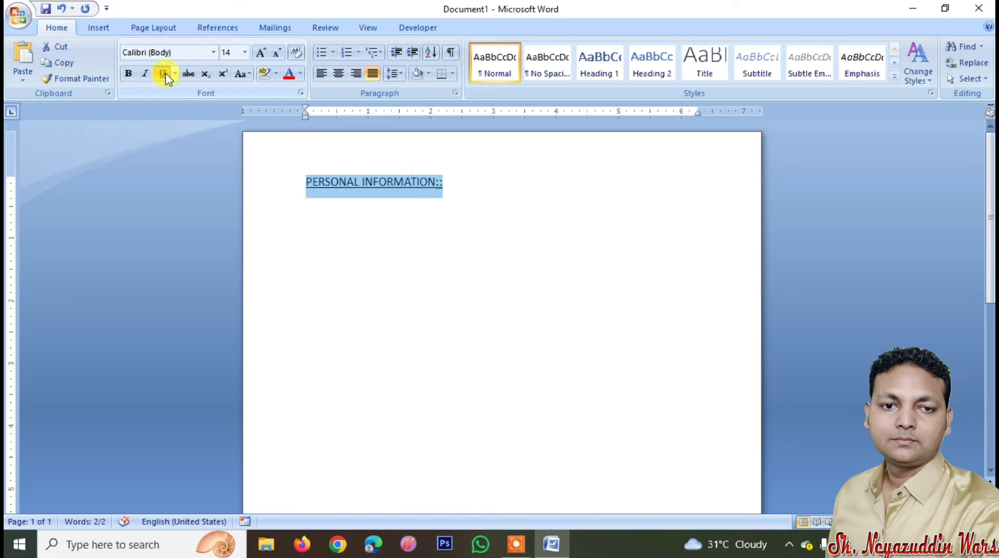
{"action": "key", "text": "ctrl+z"}
{"action": "left_click", "coordinate": [453, 74]}
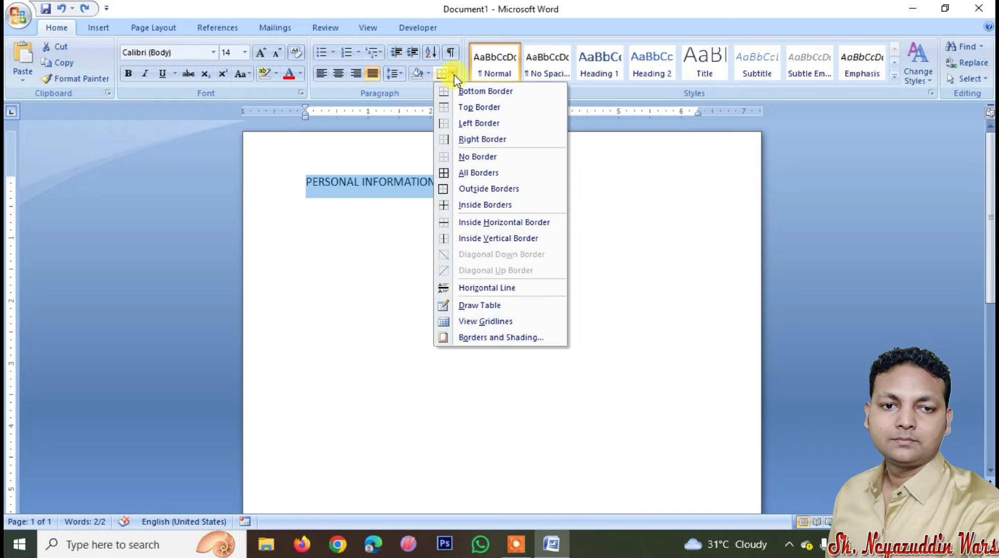
{"action": "left_click", "coordinate": [460, 107]}
{"action": "left_click", "coordinate": [459, 203]}
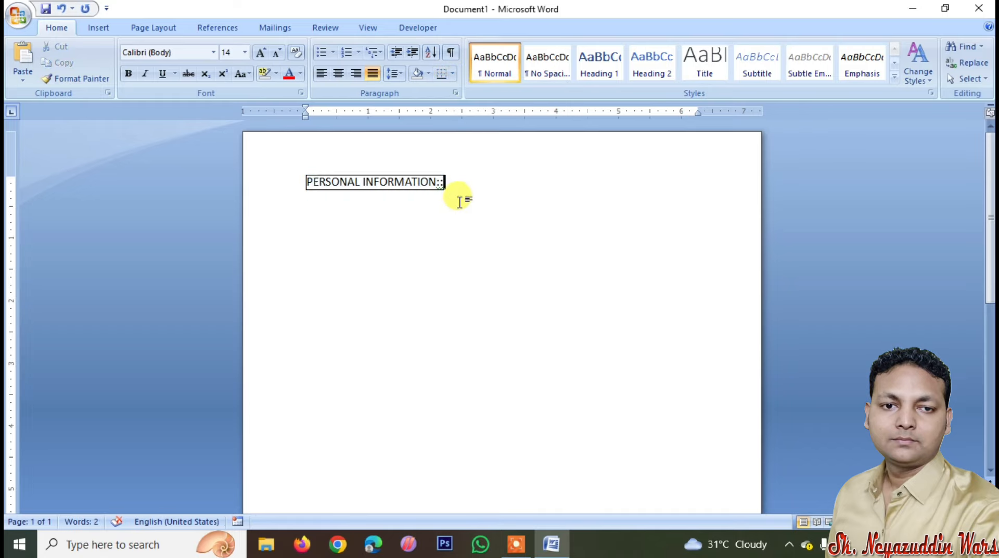
{"action": "key", "text": "ctrl+z"}
{"action": "left_click", "coordinate": [462, 188]}
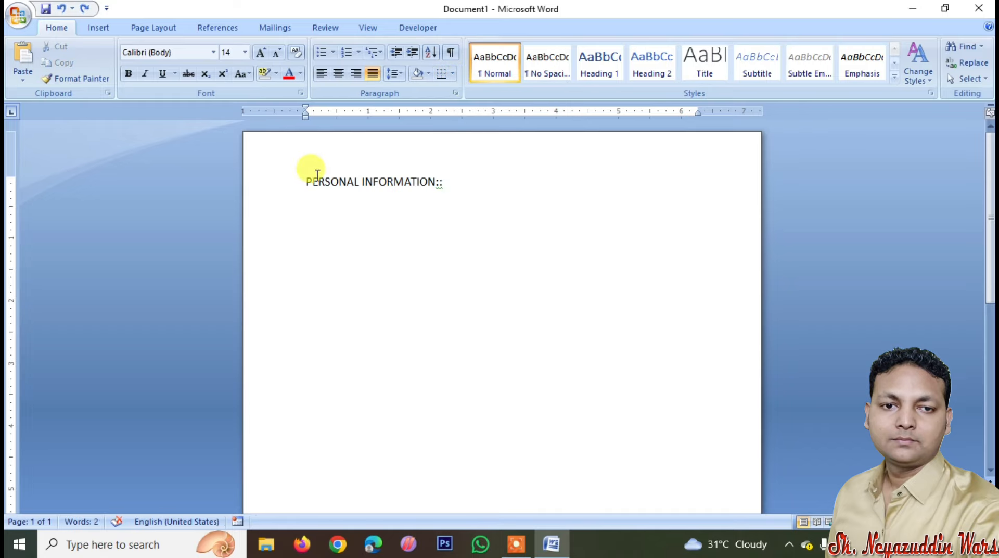
Apply a bottom border to the whole PERSONAL INFORMATION heading paragraph
{"action": "left_click_drag", "start_coordinate": [326, 182], "coordinate": [647, 191]}
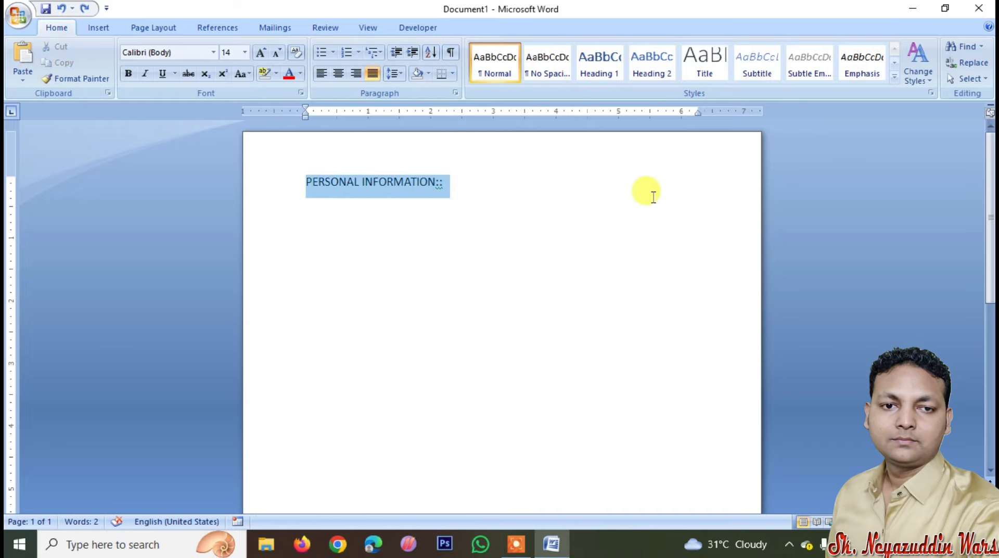
{"action": "left_click", "coordinate": [452, 73]}
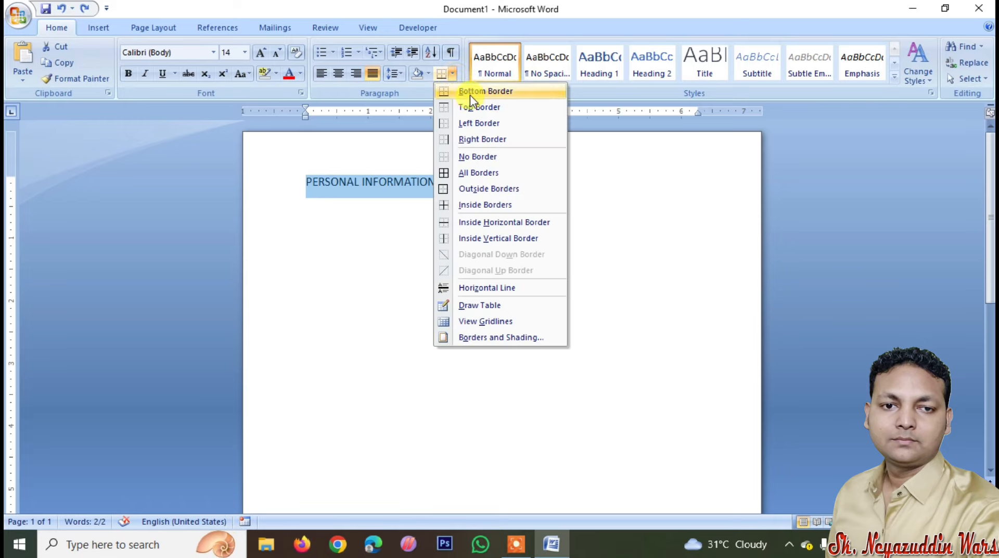
{"action": "left_click", "coordinate": [470, 92]}
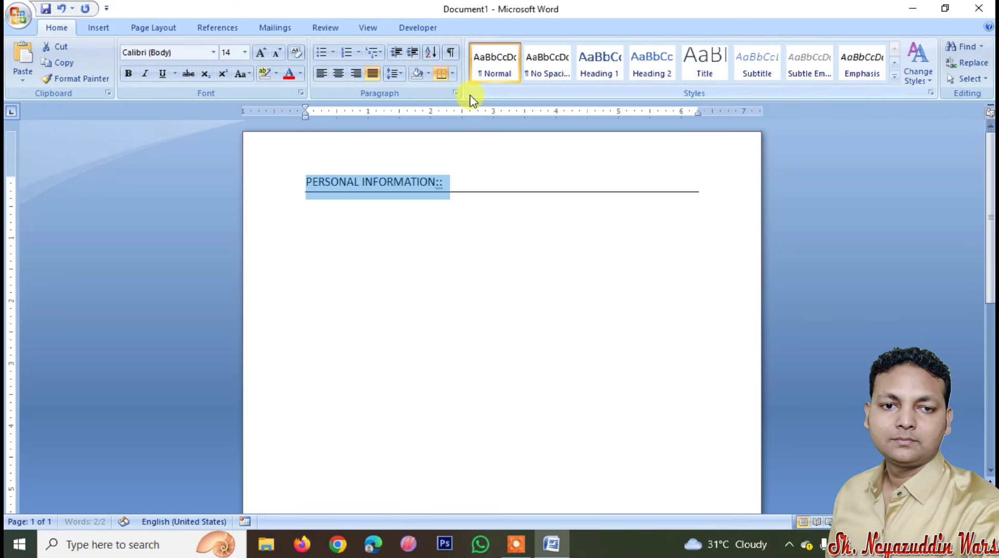
{"action": "left_click", "coordinate": [472, 221]}
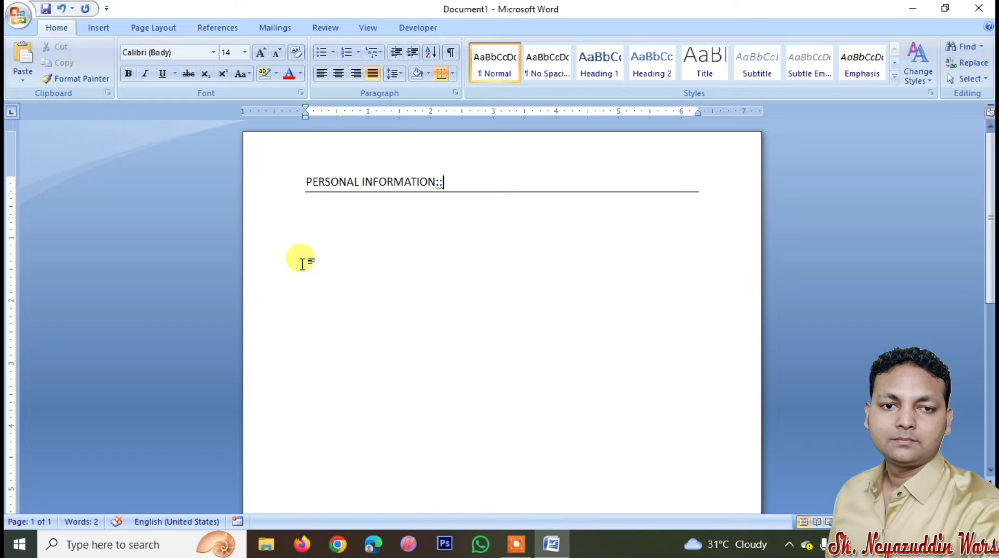
Set the heading's border width to 3 pt and its color to red in the Borders and Shading settings
{"action": "left_click_drag", "start_coordinate": [306, 181], "coordinate": [705, 192]}
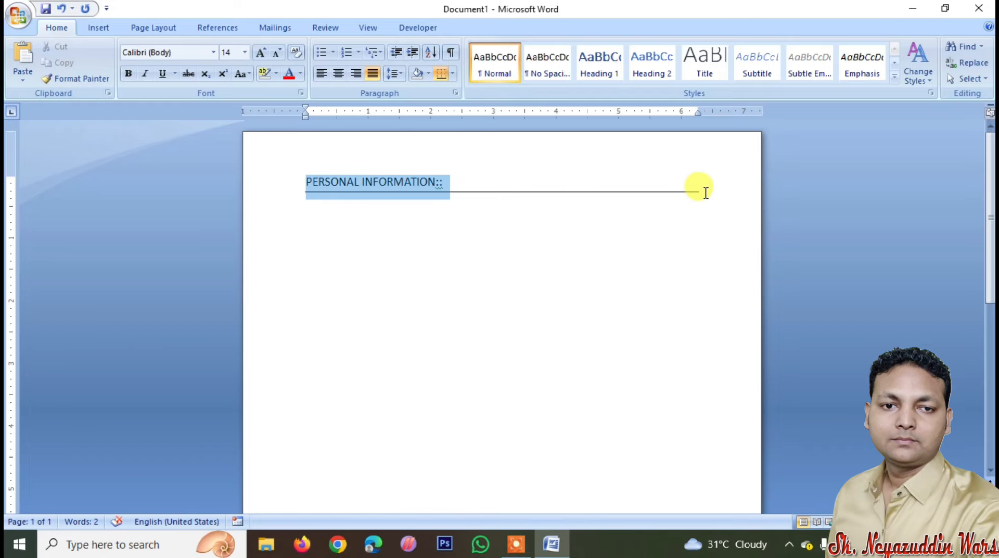
{"action": "left_click", "coordinate": [452, 73]}
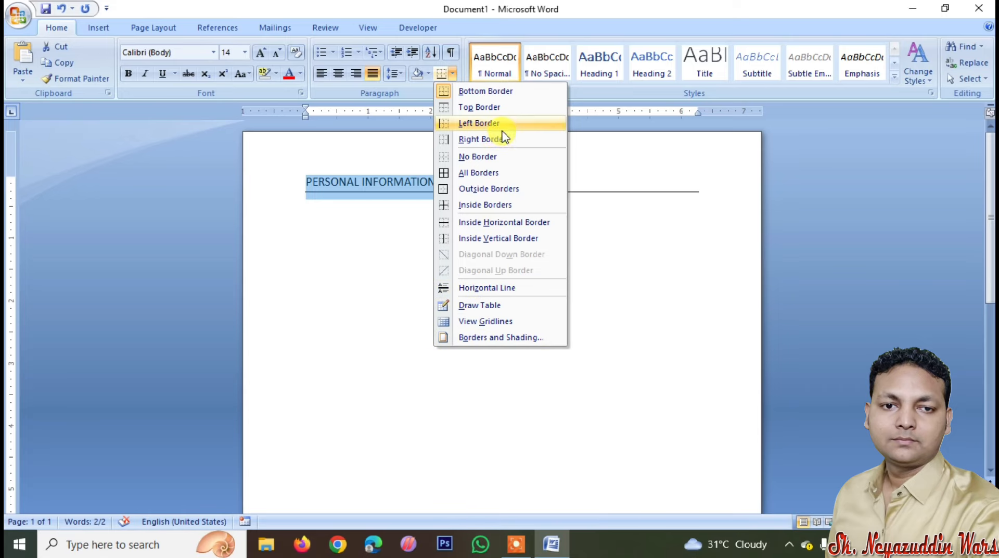
{"action": "left_click", "coordinate": [501, 337]}
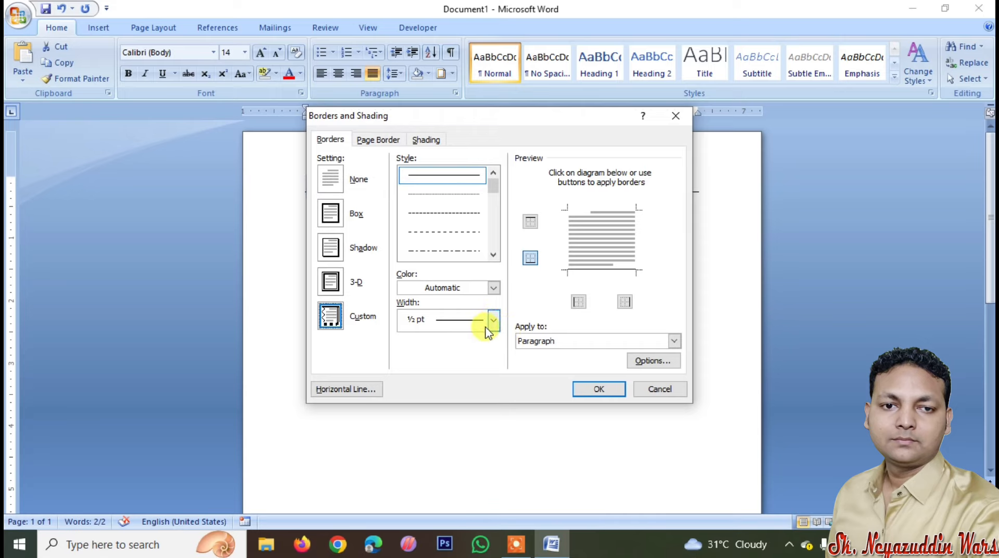
{"action": "left_click", "coordinate": [493, 320]}
{"action": "left_click", "coordinate": [467, 454]}
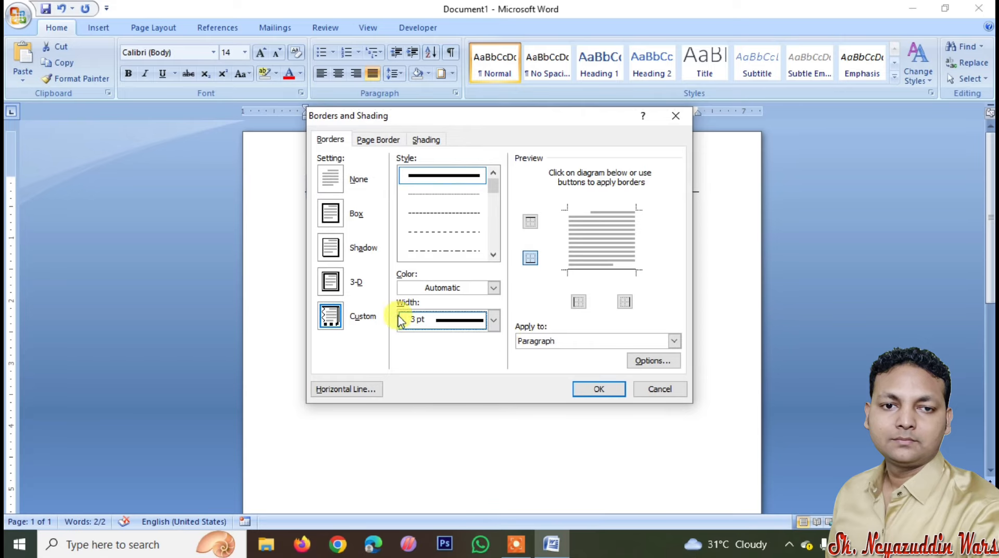
{"action": "left_click", "coordinate": [442, 294]}
{"action": "left_click", "coordinate": [417, 410]}
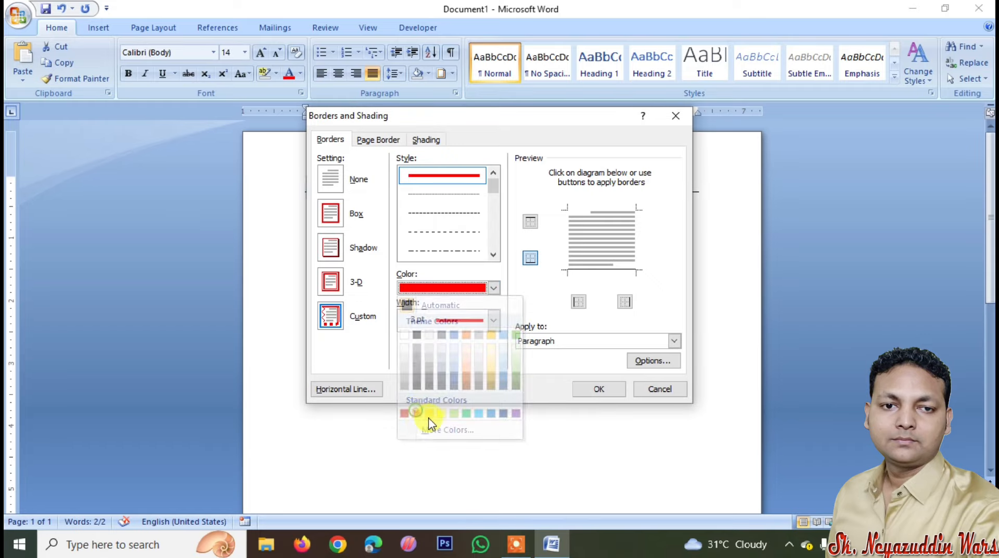
{"action": "left_click", "coordinate": [586, 394]}
{"action": "left_click", "coordinate": [503, 251]}
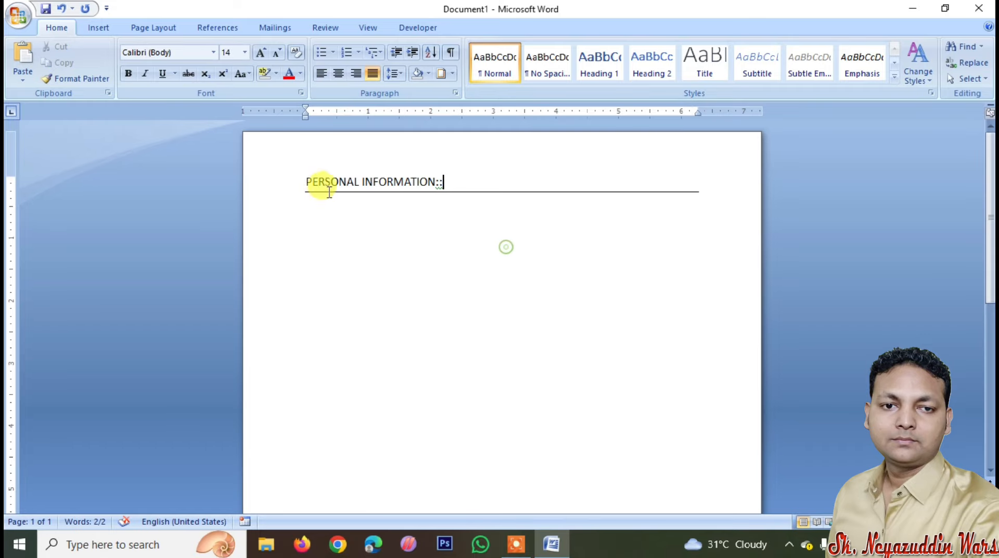
Reapply the bottom border to the heading paragraph with the red 3 pt line, and place the cursor in the blank area below
{"action": "left_click_drag", "start_coordinate": [303, 179], "coordinate": [618, 167]}
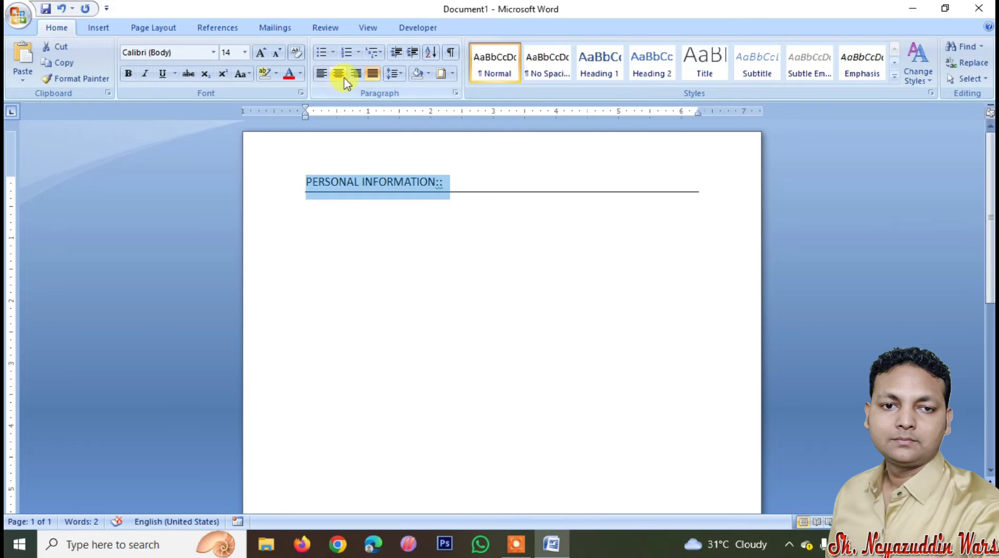
{"action": "left_click", "coordinate": [452, 74]}
{"action": "left_click", "coordinate": [452, 93]}
{"action": "left_click", "coordinate": [437, 232]}
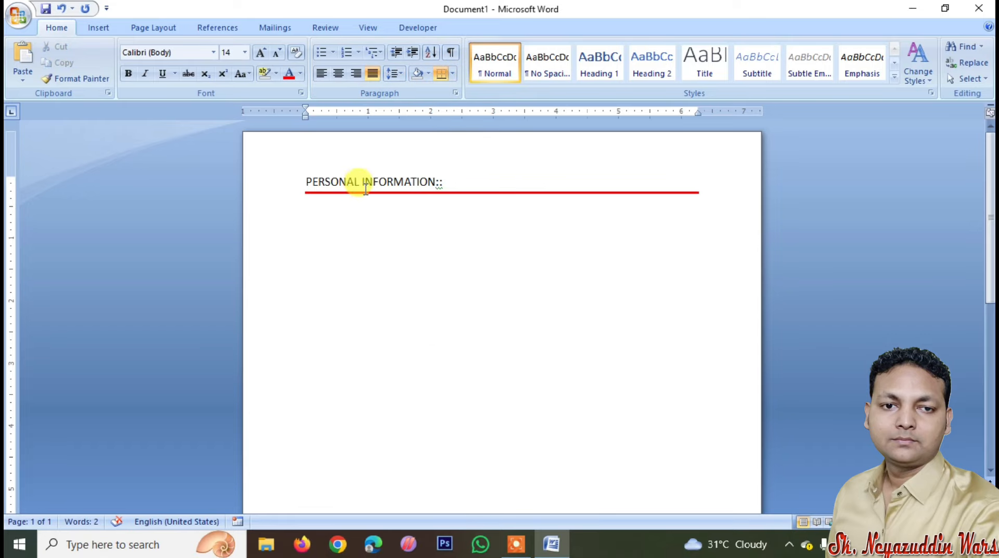
{"action": "double_click", "coordinate": [307, 292]}
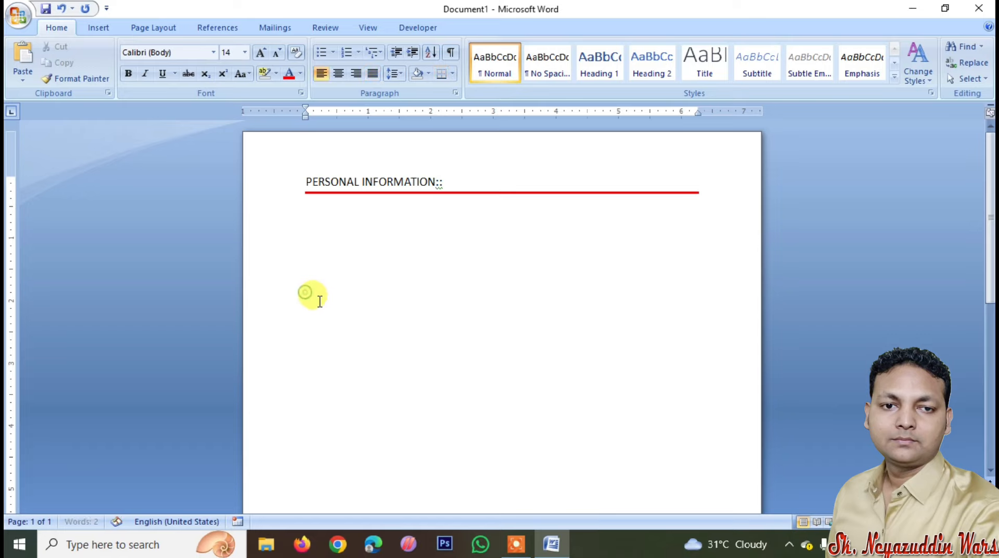
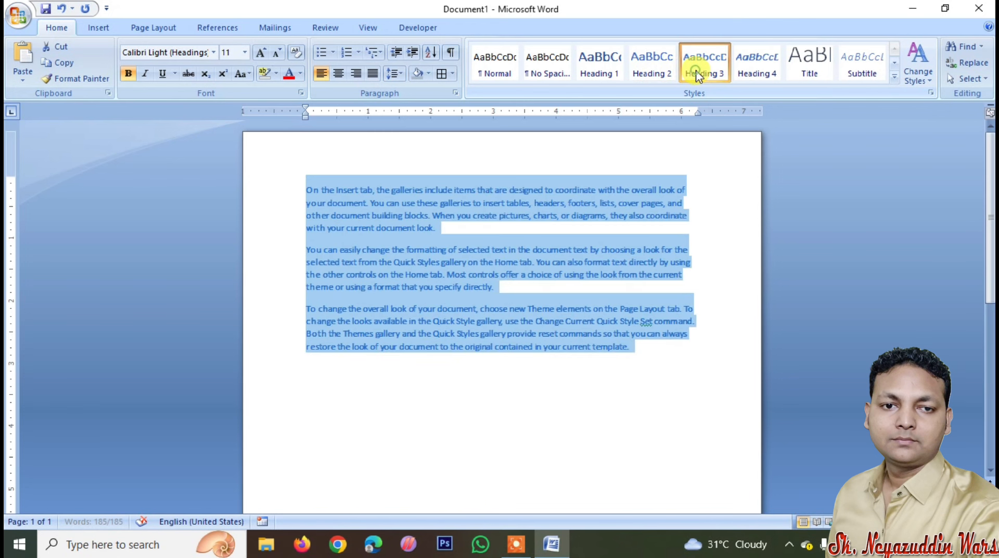
Apply the Heading 4, Heading 5, Heading 6 and List Paragraph styles in turn to the three selected paragraphs
{"action": "left_click", "coordinate": [757, 67]}
{"action": "left_click", "coordinate": [808, 66]}
{"action": "left_click", "coordinate": [859, 64]}
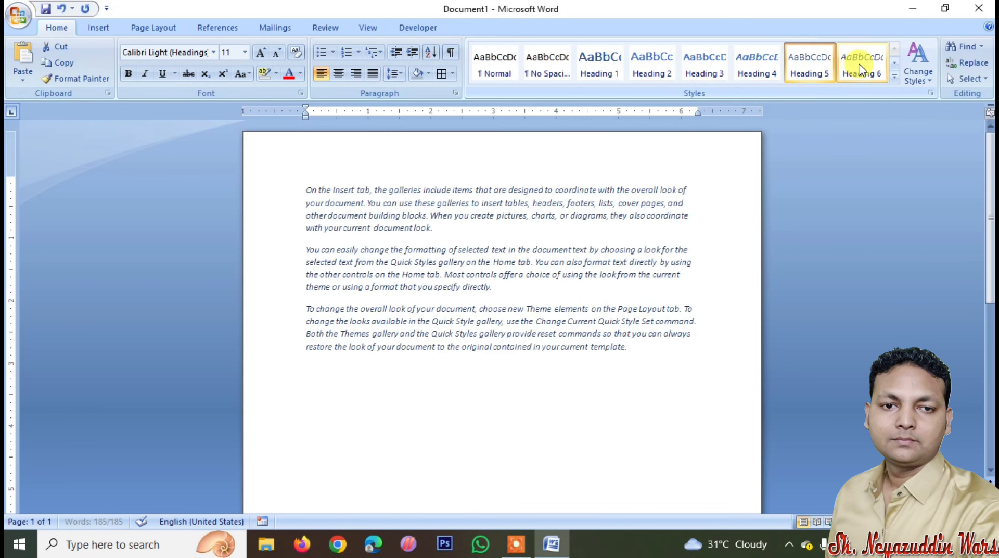
{"action": "left_click", "coordinate": [894, 76]}
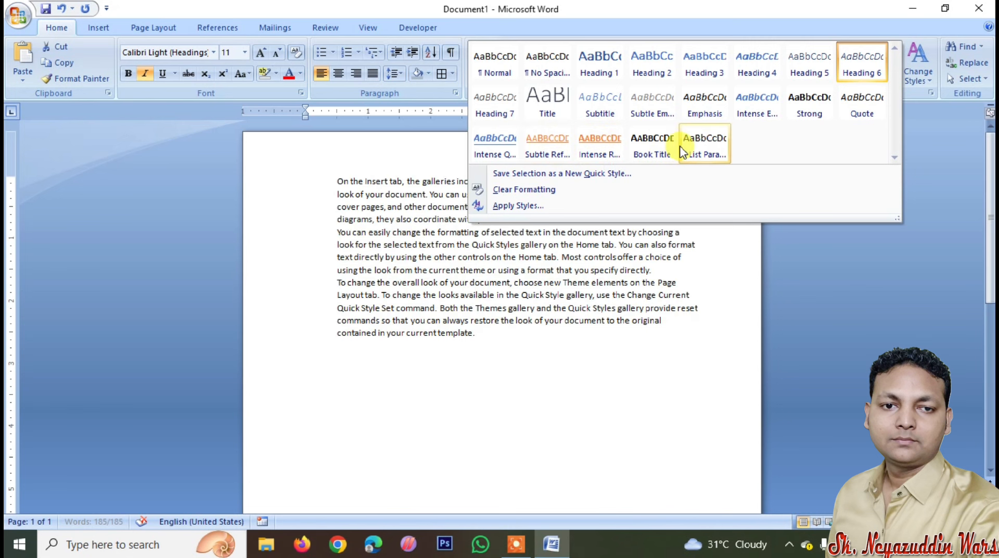
{"action": "left_click", "coordinate": [705, 147]}
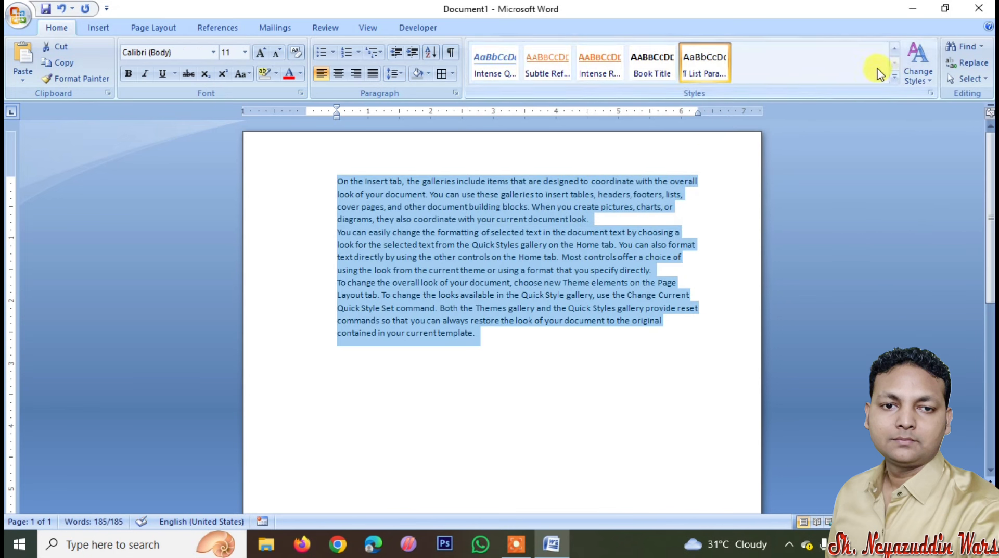
Clear the formatting of the three selected paragraphs
{"action": "left_click", "coordinate": [893, 79]}
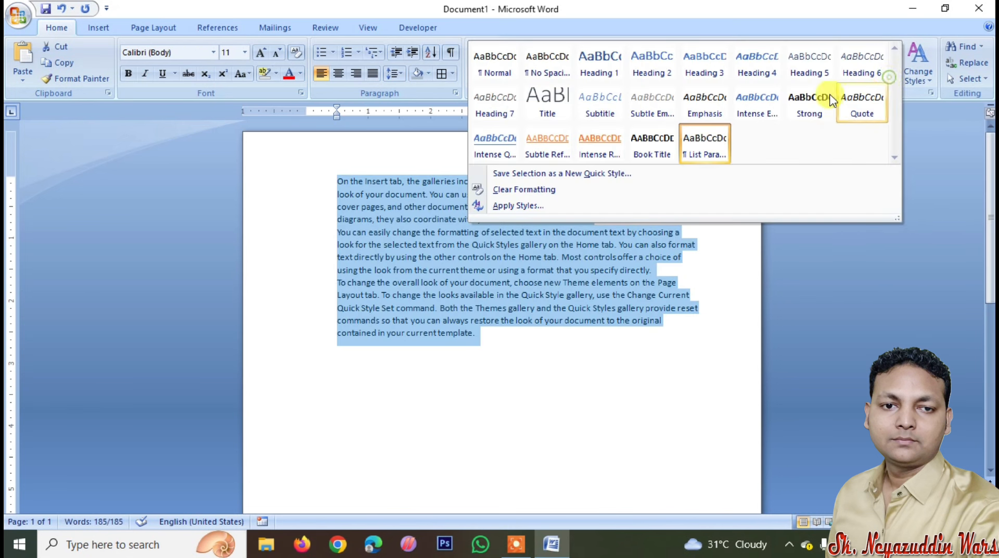
{"action": "left_click", "coordinate": [525, 193]}
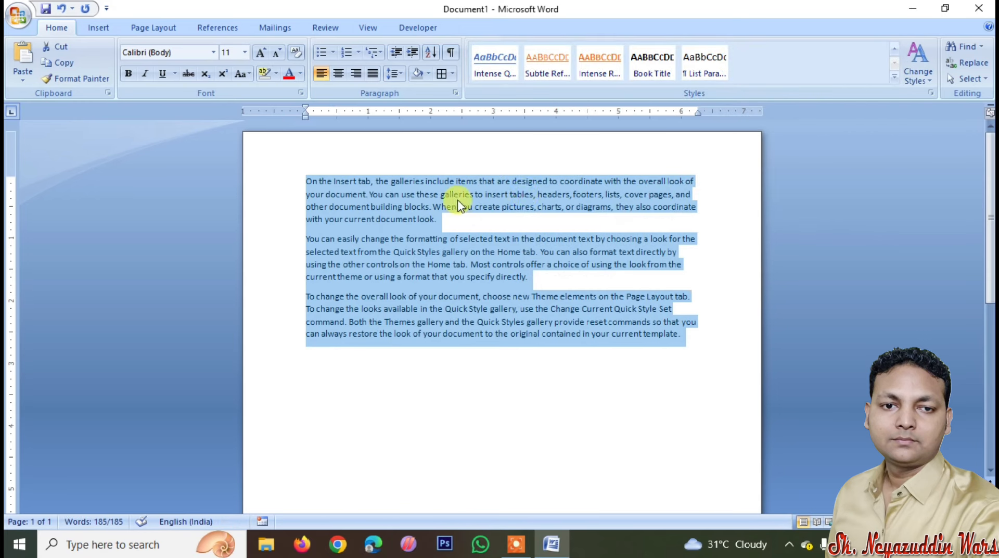
Create and save a new set of theme colors named Custom 1 with Accent 2 set to a dark gray
{"action": "left_click", "coordinate": [925, 77]}
{"action": "mouse_move", "coordinate": [936, 114]}
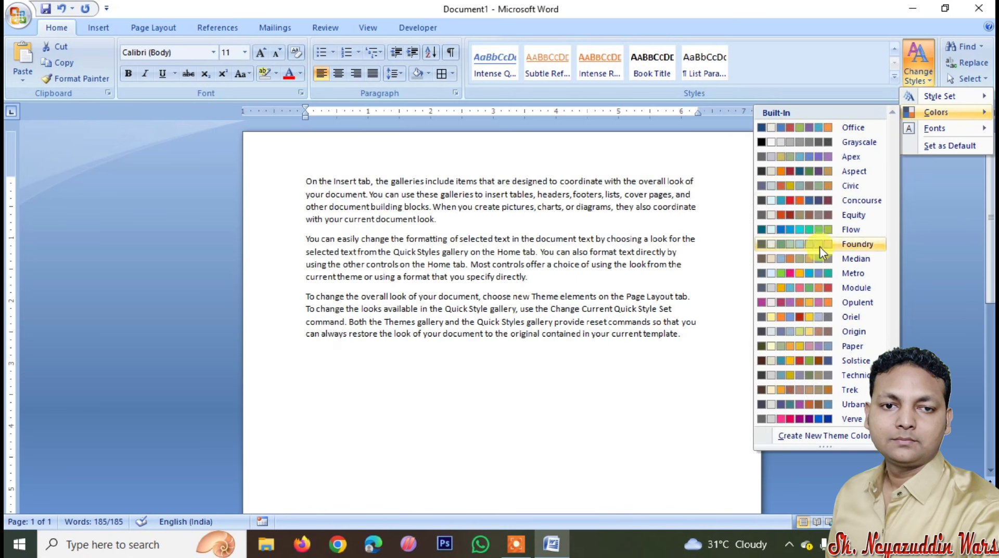
{"action": "left_click", "coordinate": [857, 437]}
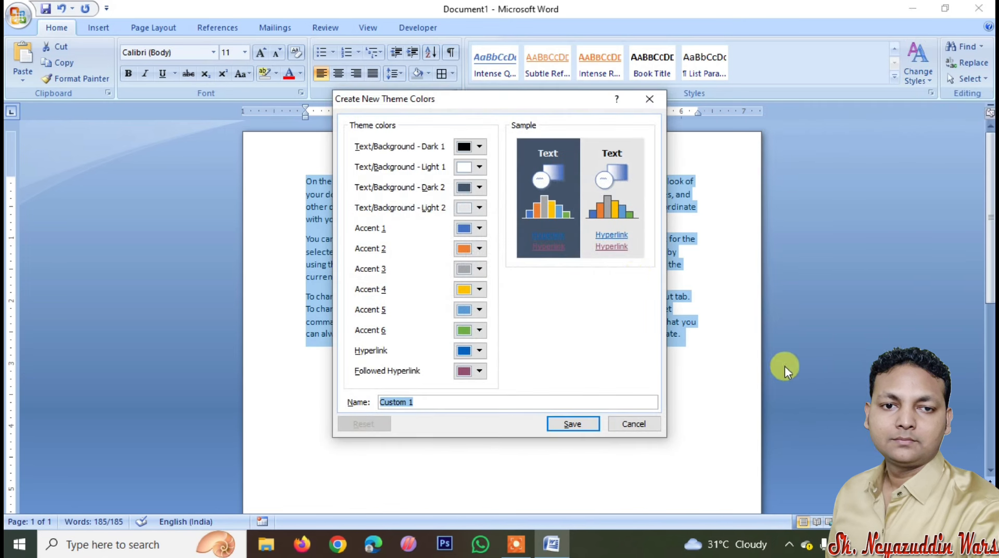
{"action": "left_click", "coordinate": [466, 248]}
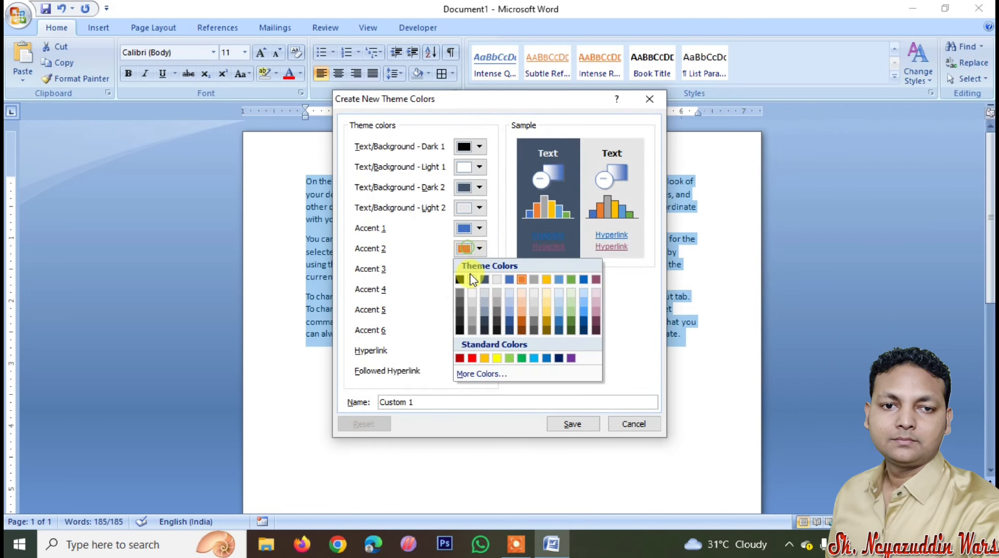
{"action": "left_click", "coordinate": [528, 324]}
{"action": "left_click", "coordinate": [572, 423]}
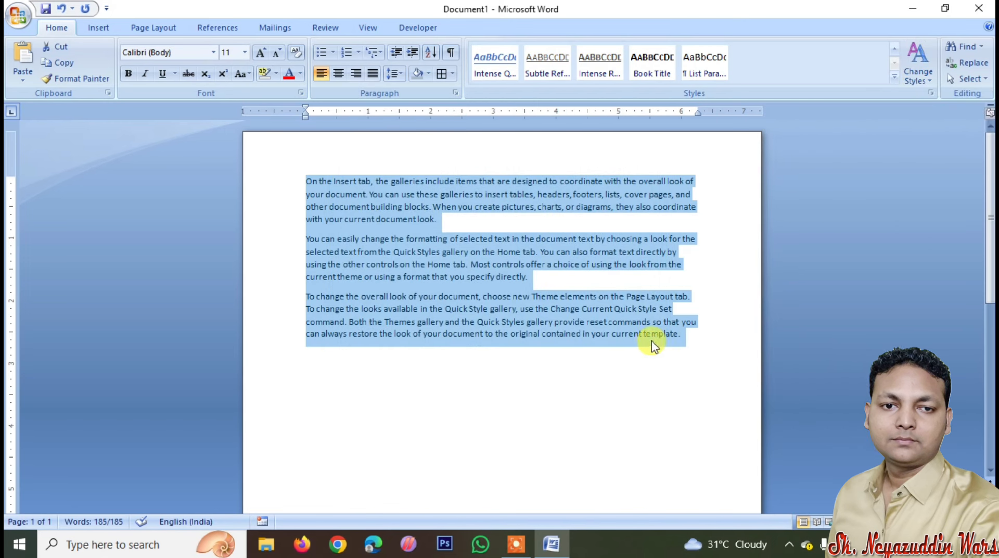
{"action": "left_click", "coordinate": [689, 335]}
{"action": "left_click_drag", "start_coordinate": [689, 336], "coordinate": [210, 150]}
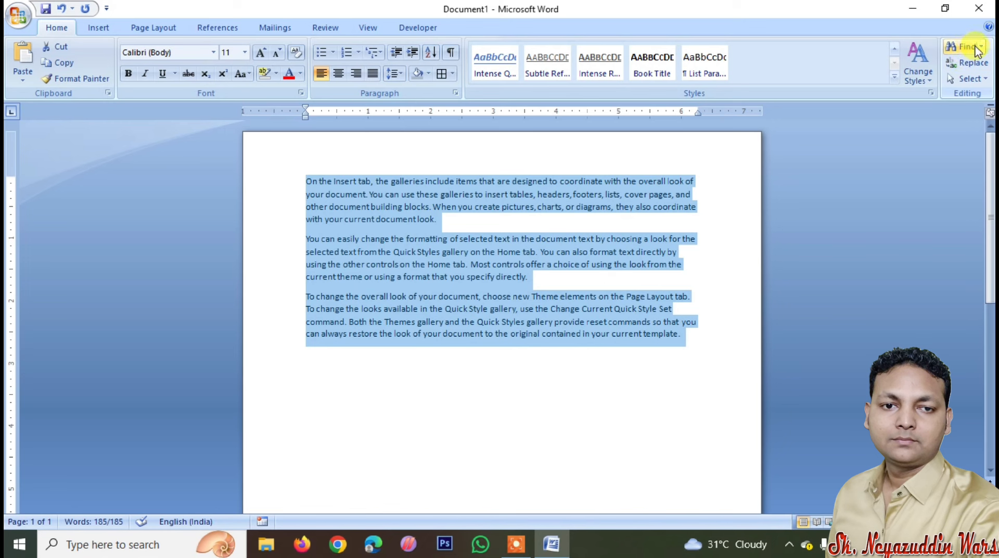
{"action": "left_click", "coordinate": [598, 392]}
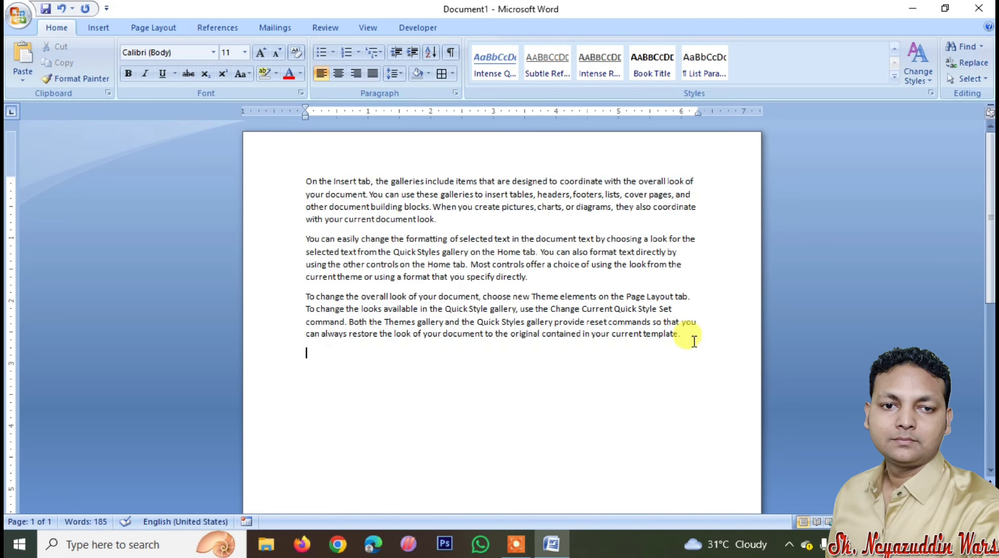
{"action": "left_click_drag", "start_coordinate": [694, 341], "coordinate": [179, 179]}
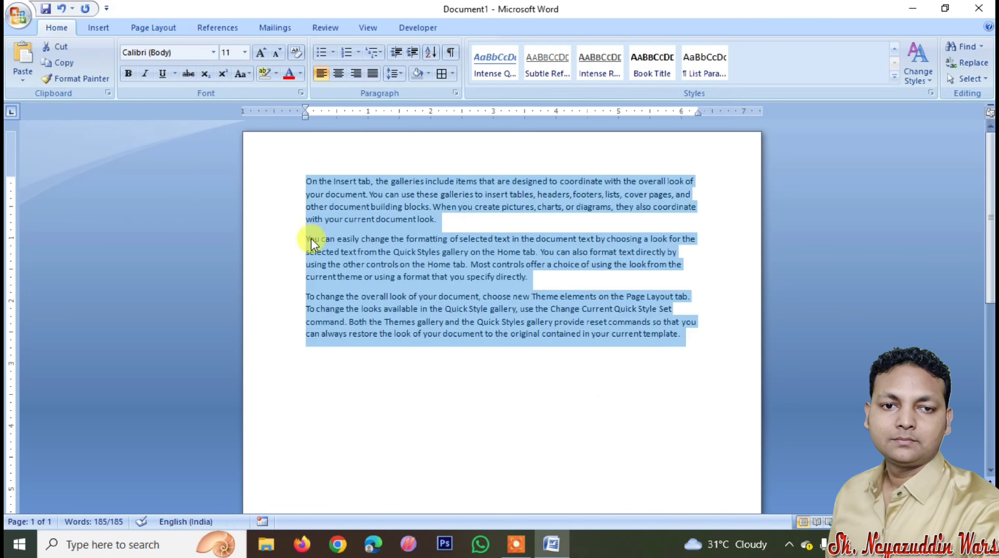
Delete the second and third paragraphs, and place the cursor on the empty line below the remaining paragraph
{"action": "left_click", "coordinate": [669, 367]}
{"action": "left_click_drag", "start_coordinate": [669, 367], "coordinate": [273, 229]}
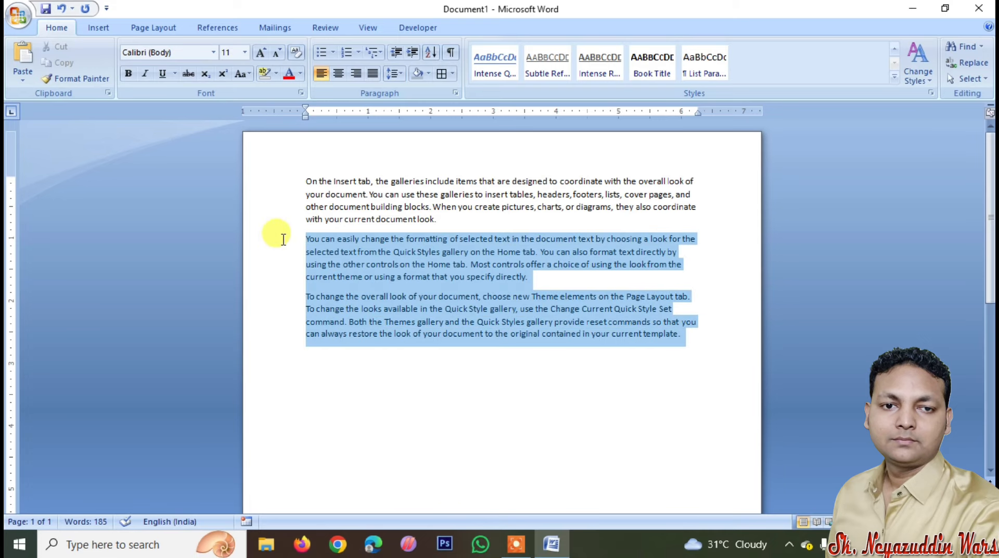
{"action": "key", "text": "Delete"}
{"action": "left_click_drag", "start_coordinate": [299, 174], "coordinate": [420, 234]}
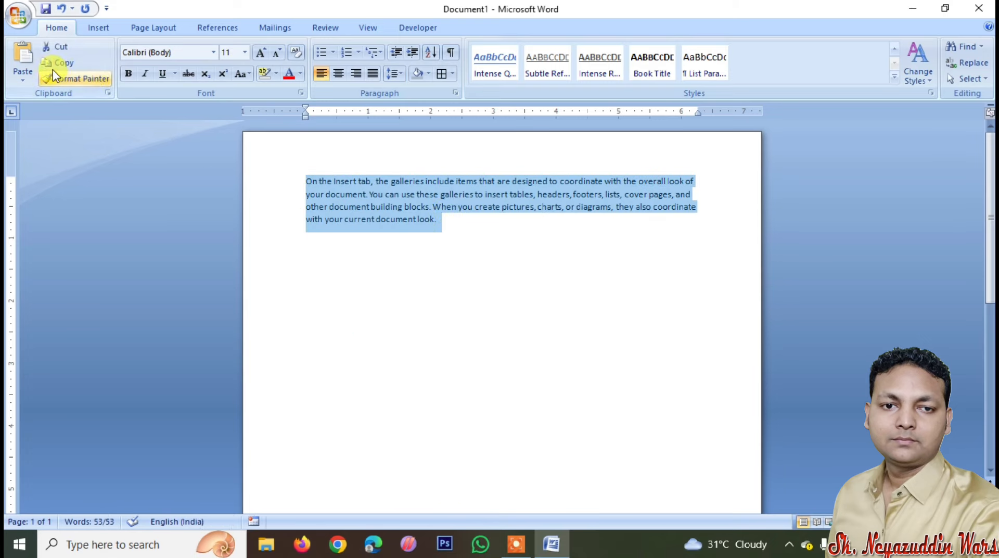
{"action": "left_click", "coordinate": [328, 265]}
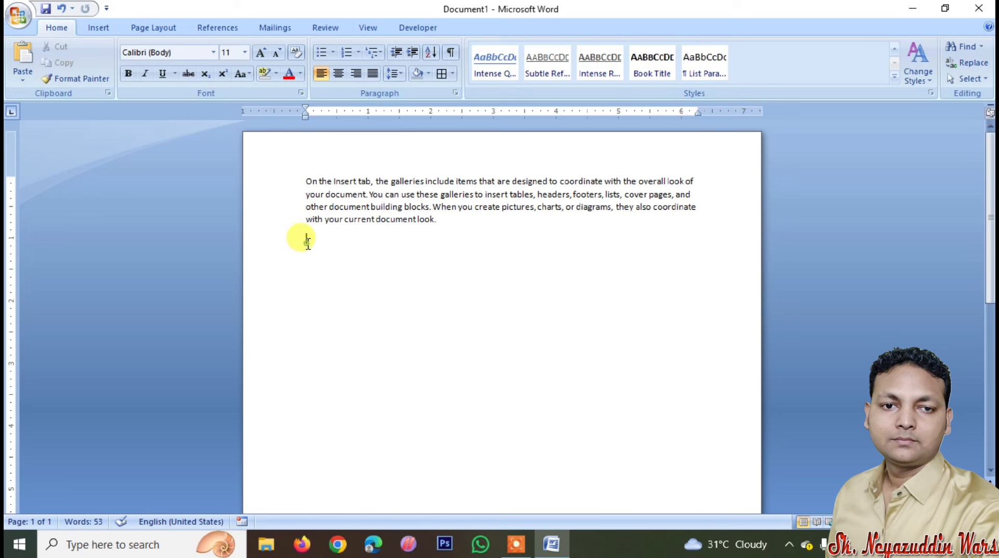
Paste the copied paragraph twice below the existing one and enlarge the text of all three paragraphs to 14 pt
{"action": "left_click", "coordinate": [24, 52]}
{"action": "left_click", "coordinate": [24, 52]}
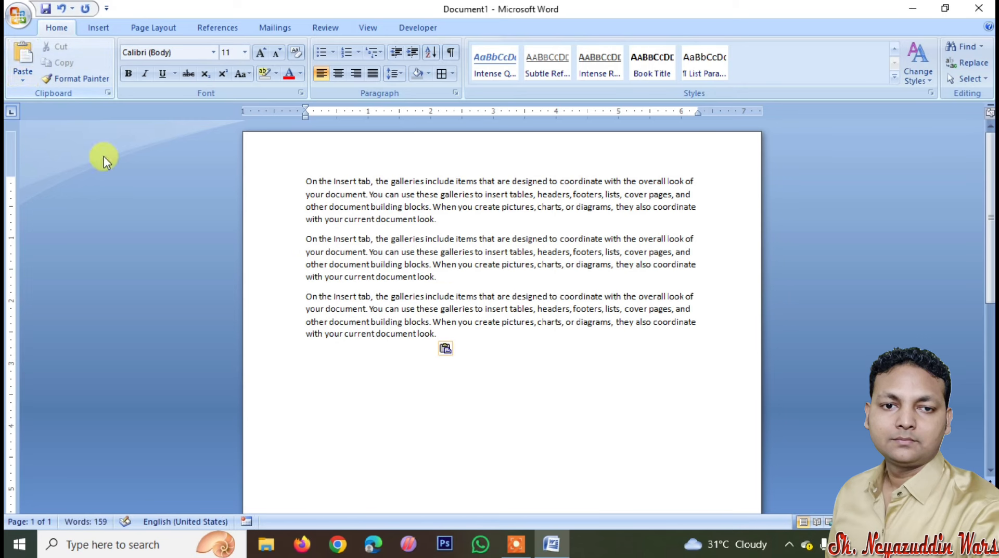
{"action": "left_click_drag", "start_coordinate": [498, 393], "coordinate": [252, 160]}
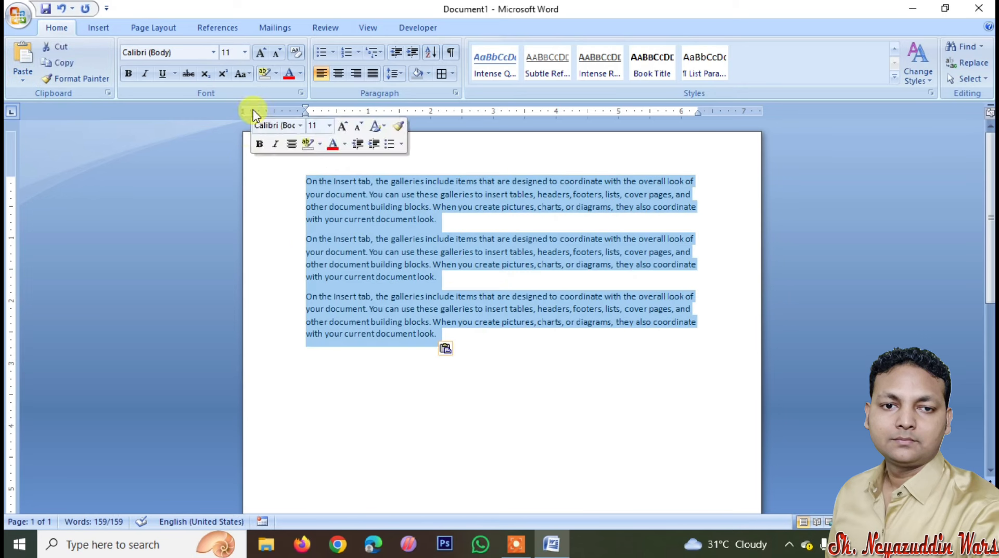
{"action": "left_click", "coordinate": [264, 53]}
{"action": "left_click", "coordinate": [263, 54]}
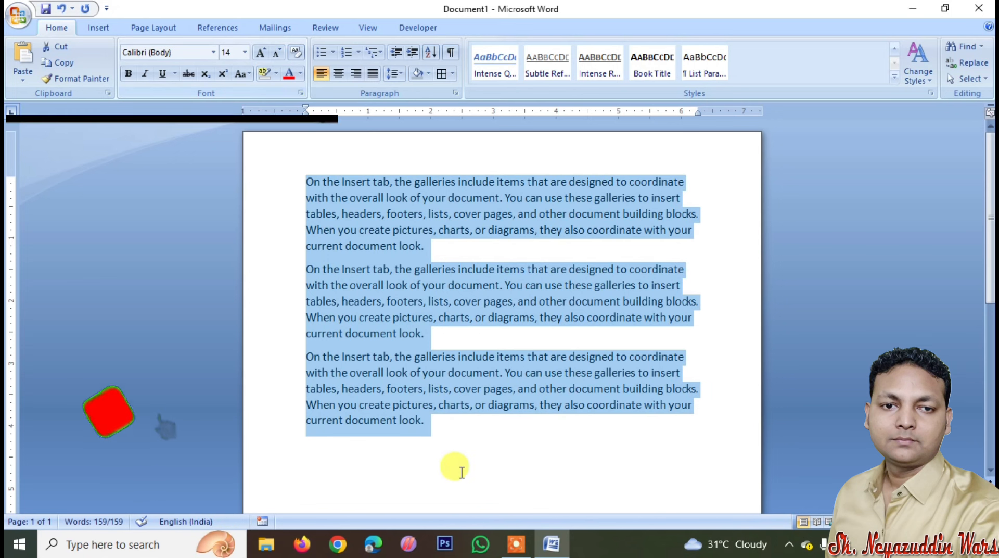
{"action": "left_click", "coordinate": [464, 447]}
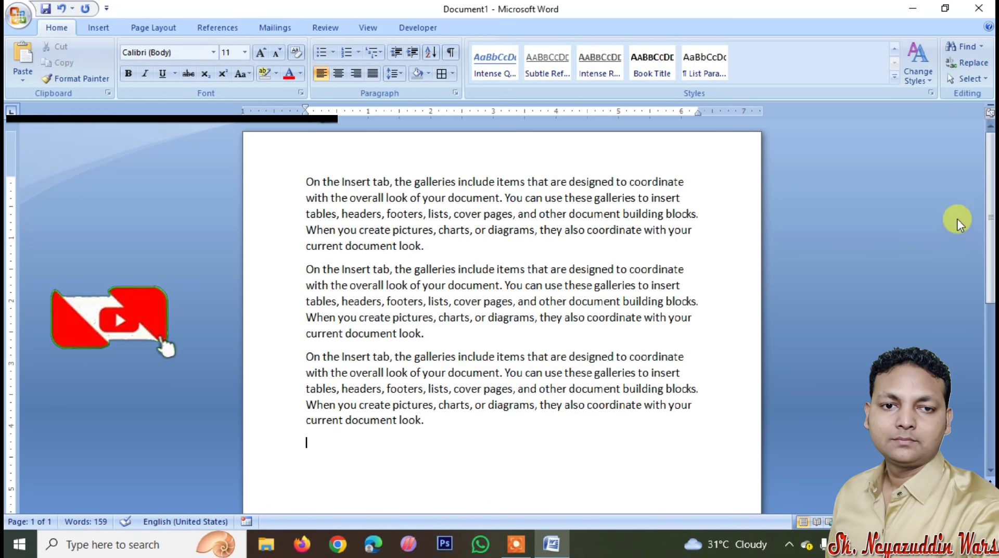
Search the document for THE and step through its matches, moving the search dialog away from the text
{"action": "left_click", "coordinate": [962, 46]}
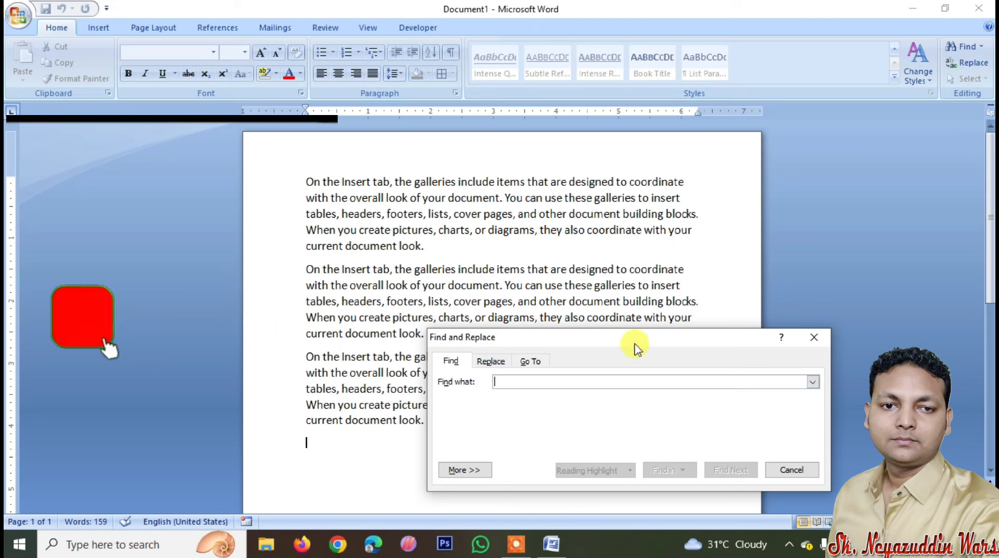
{"action": "type", "text": "THE"}
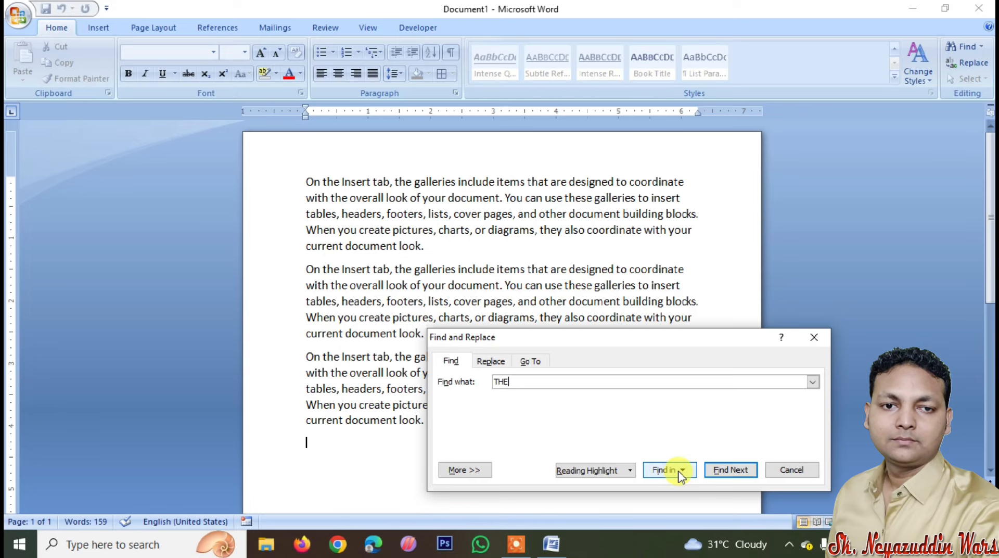
{"action": "left_click", "coordinate": [737, 470]}
{"action": "left_click", "coordinate": [737, 471]}
{"action": "left_click", "coordinate": [737, 470]}
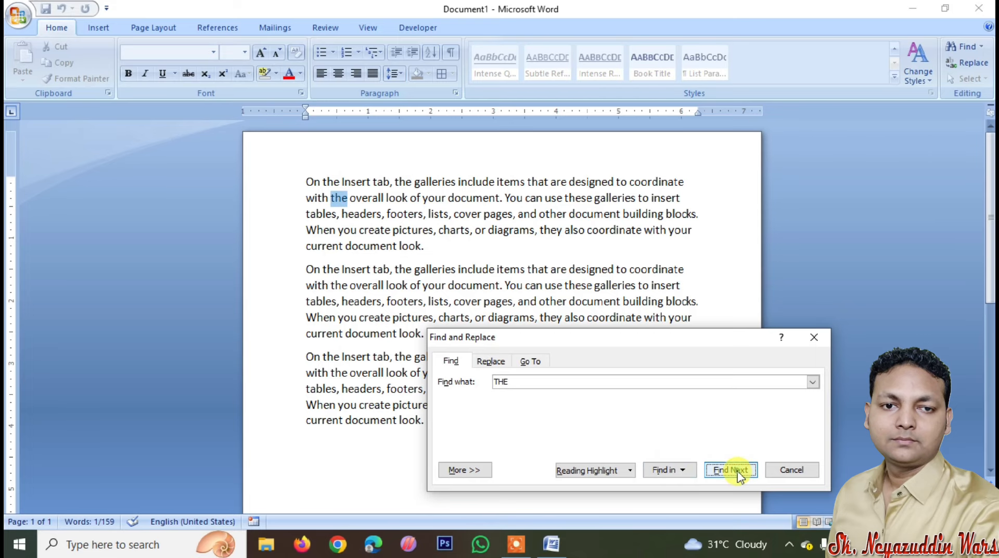
{"action": "left_click", "coordinate": [738, 471]}
{"action": "left_click", "coordinate": [740, 471]}
{"action": "left_click", "coordinate": [740, 471]}
{"action": "left_click", "coordinate": [740, 470]}
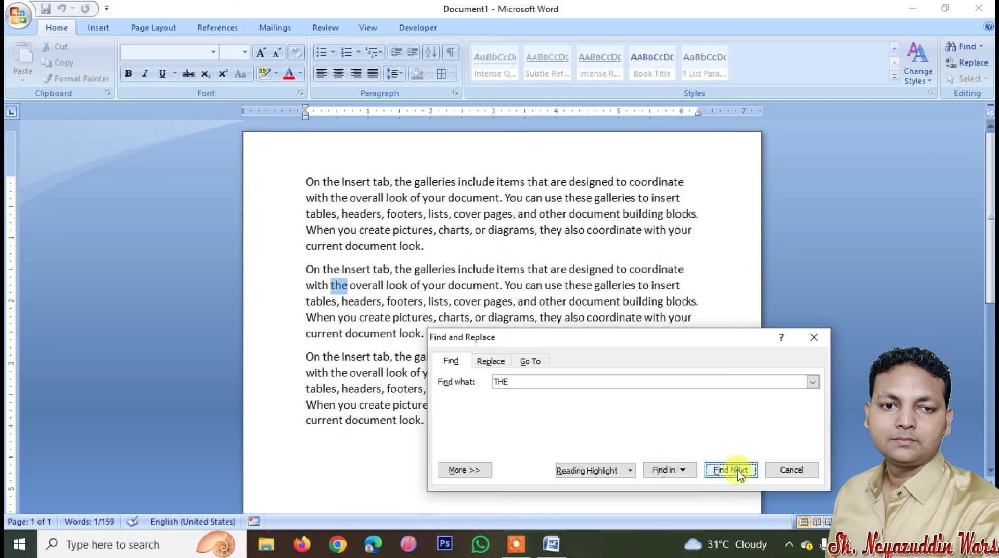
{"action": "left_click", "coordinate": [738, 471]}
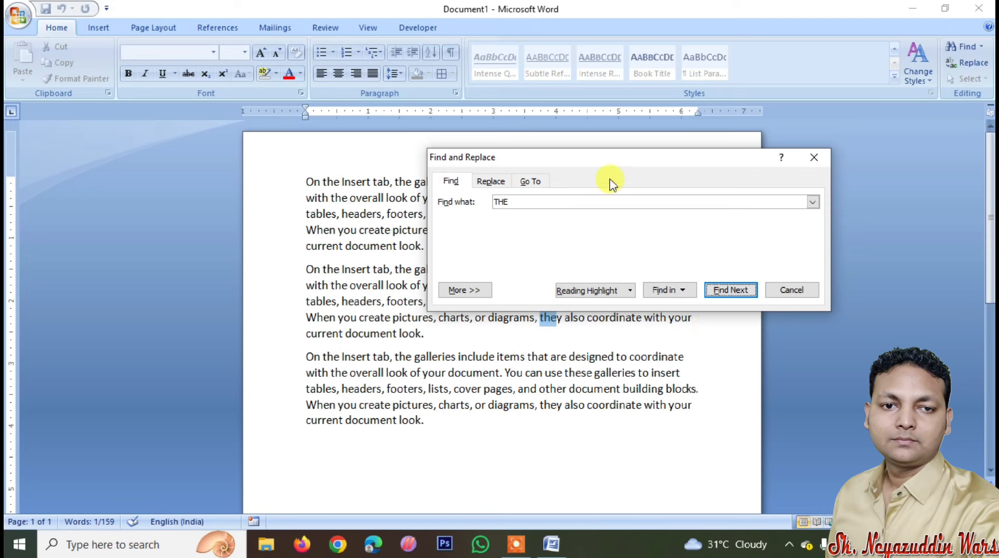
{"action": "left_click_drag", "start_coordinate": [614, 158], "coordinate": [660, 127]}
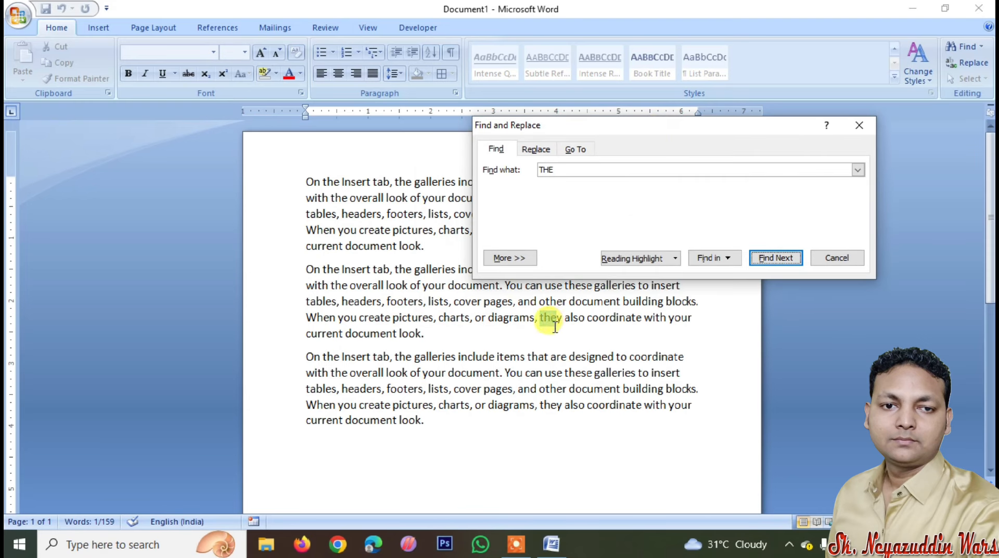
Restrict the search for THE to whole words only, step through the matches, and close the search
{"action": "left_click", "coordinate": [526, 262]}
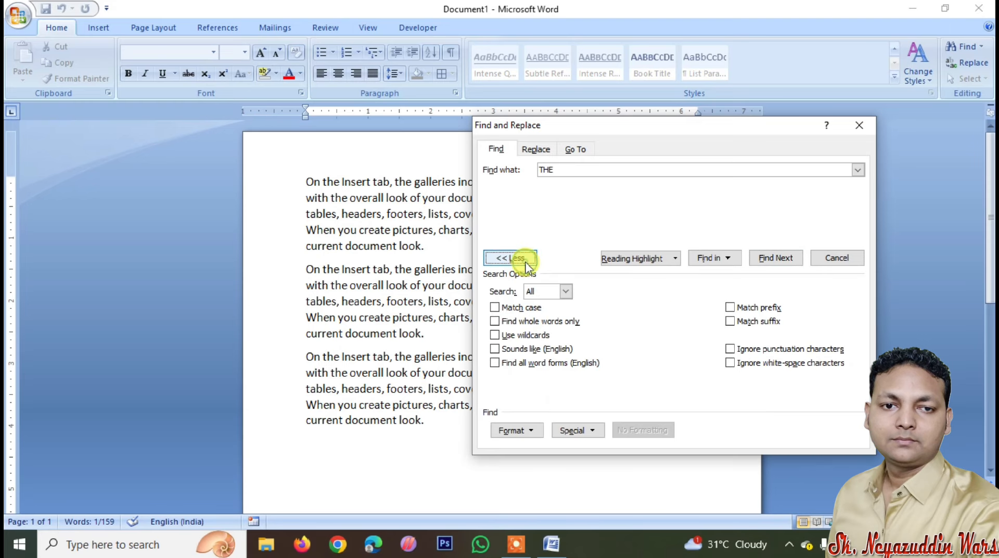
{"action": "left_click", "coordinate": [495, 322]}
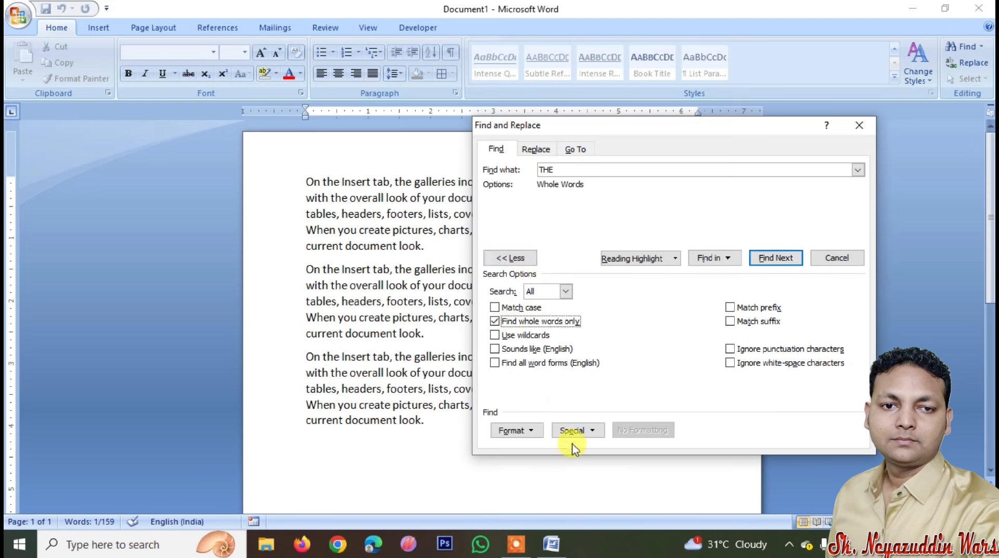
{"action": "left_click", "coordinate": [775, 258]}
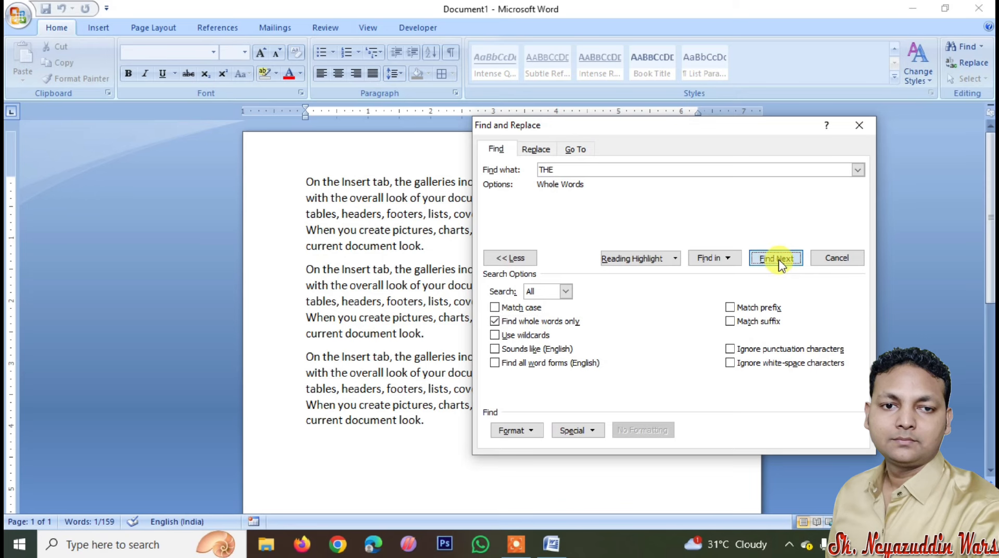
{"action": "left_click", "coordinate": [779, 261]}
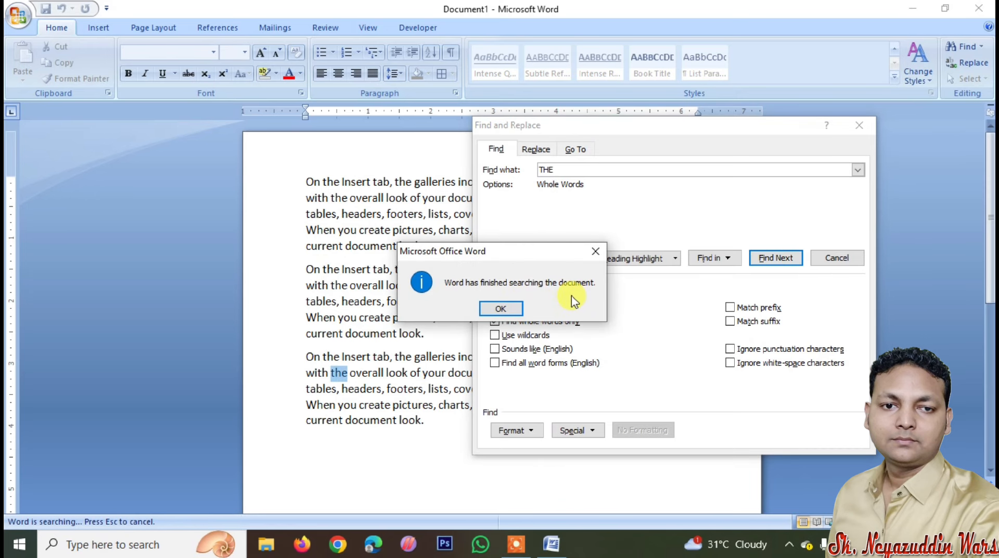
{"action": "left_click", "coordinate": [500, 309]}
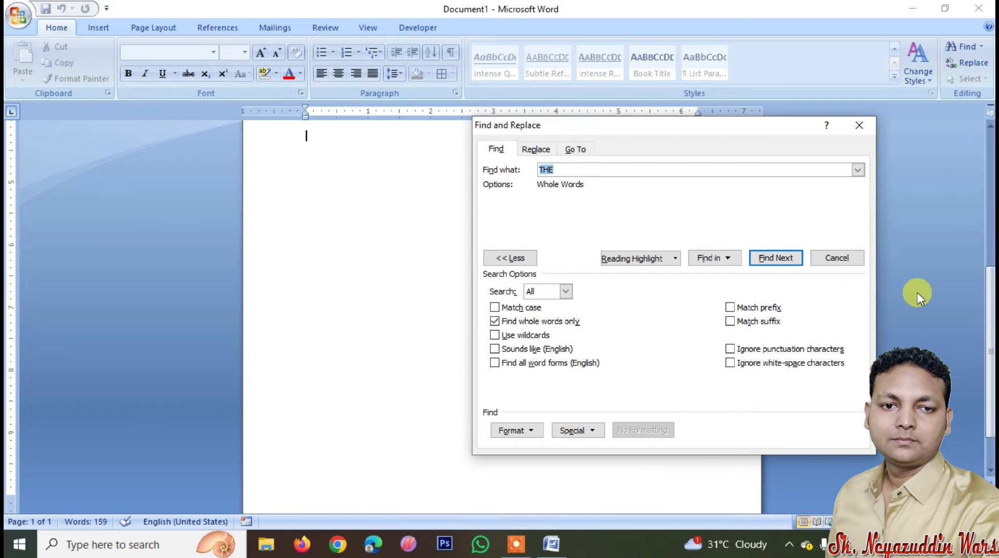
{"action": "left_click", "coordinate": [848, 258]}
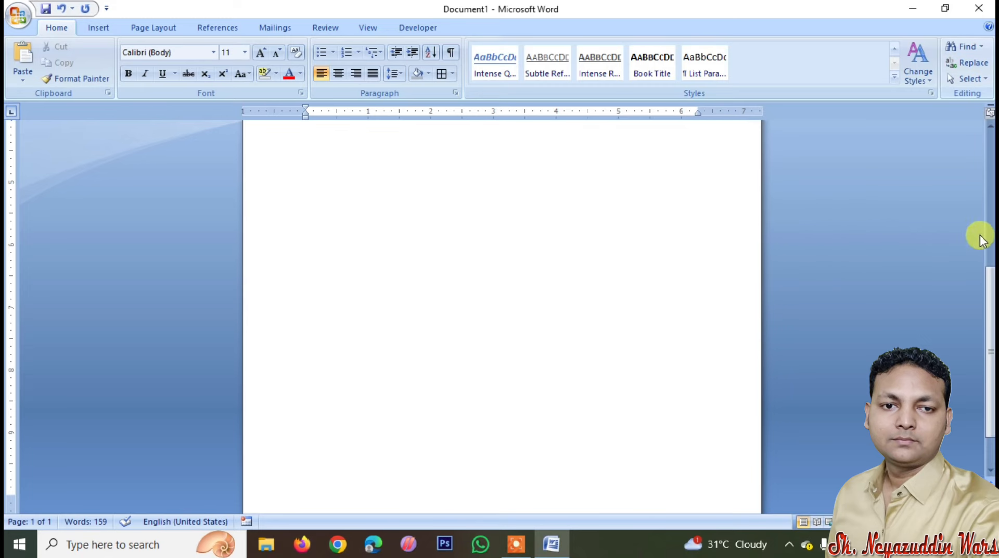
Replace the first two occurrences of THE in the first paragraph with UNIQUE, one at a time
{"action": "left_click_drag", "start_coordinate": [990, 305], "coordinate": [990, 169]}
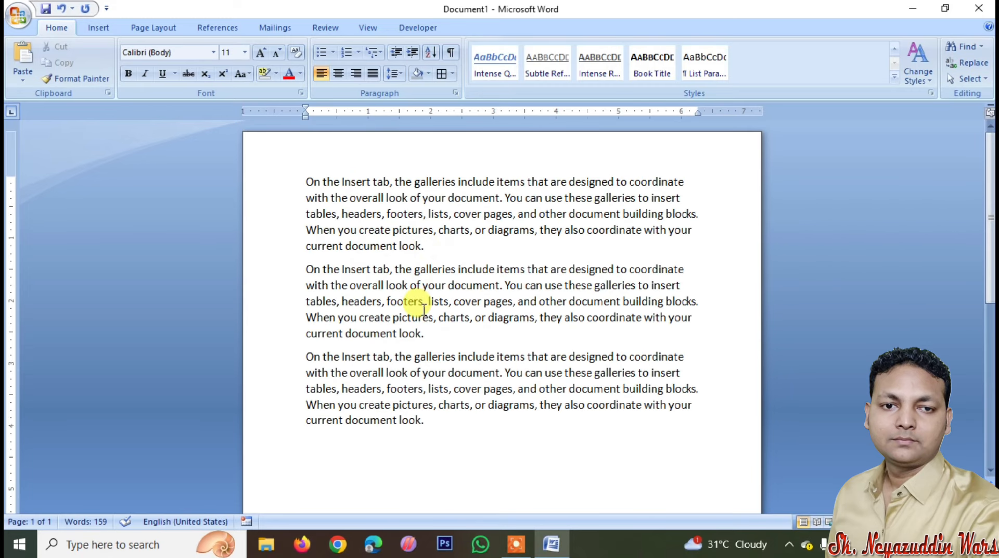
{"action": "left_click", "coordinate": [969, 63]}
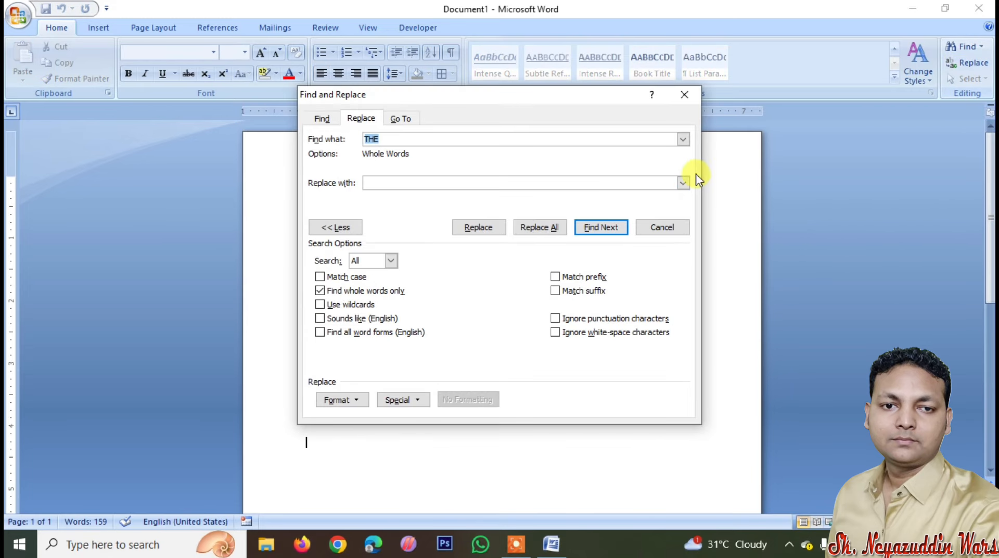
{"action": "left_click_drag", "start_coordinate": [435, 107], "coordinate": [625, 263]}
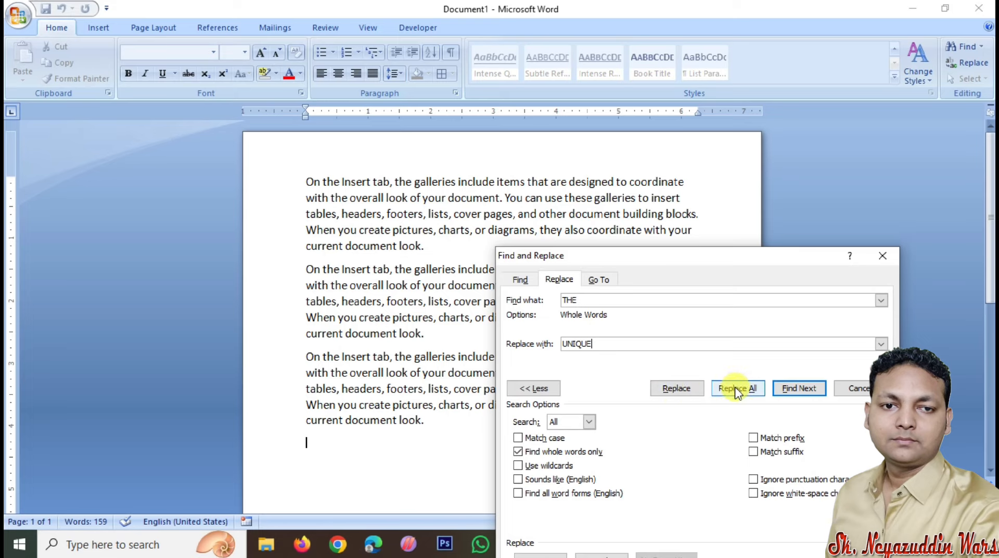
{"action": "left_click", "coordinate": [676, 388]}
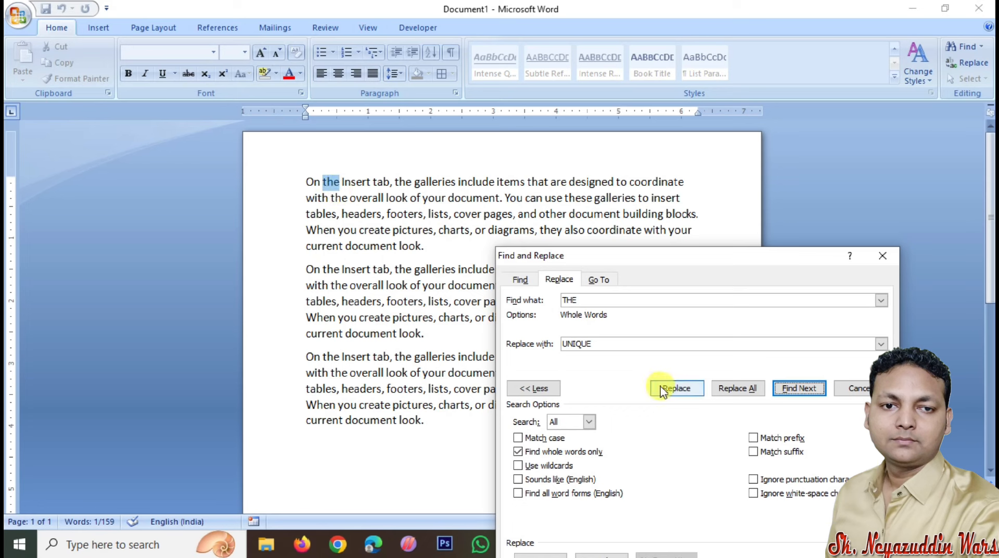
{"action": "left_click", "coordinate": [675, 388]}
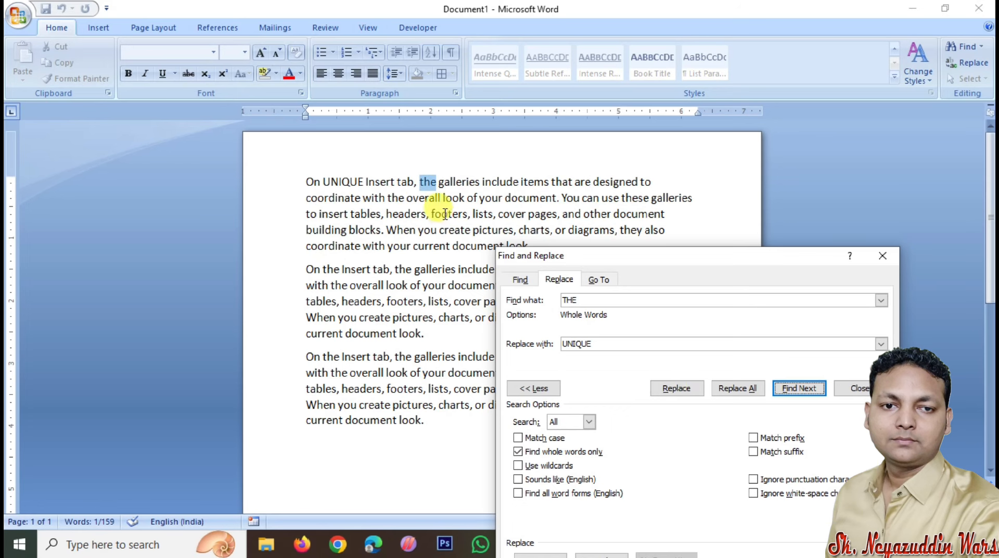
{"action": "left_click", "coordinate": [682, 389]}
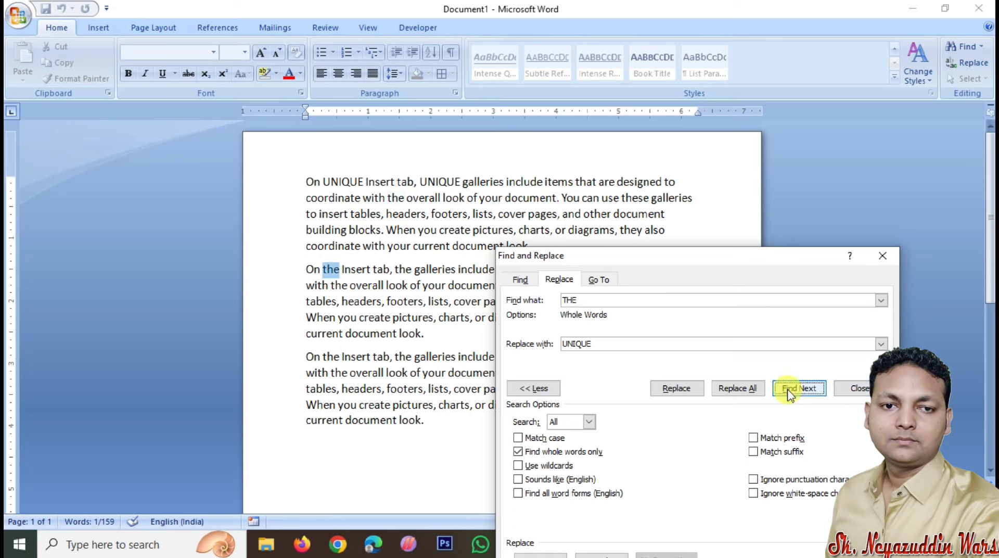
Replace all remaining occurrences of THE with UNIQUE, close the dialog, and deselect the text
{"action": "left_click", "coordinate": [740, 390]}
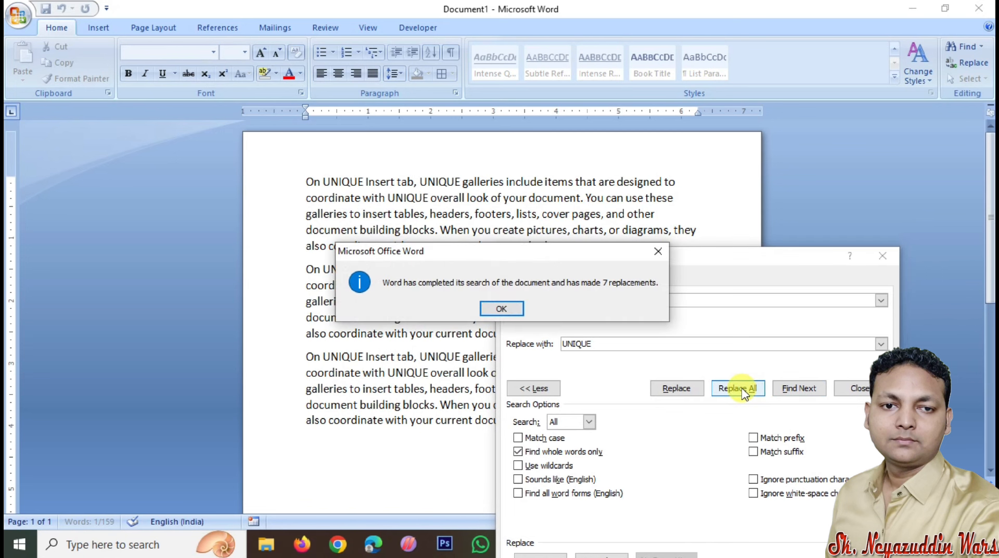
{"action": "left_click", "coordinate": [512, 310]}
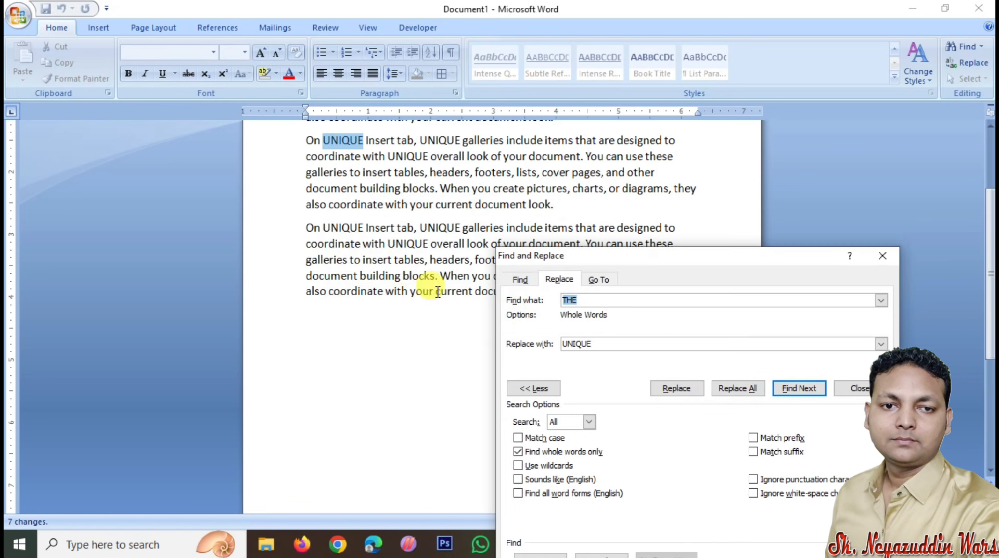
{"action": "scroll", "coordinate": [396, 323], "scroll_direction": "up", "scroll_amount": 3}
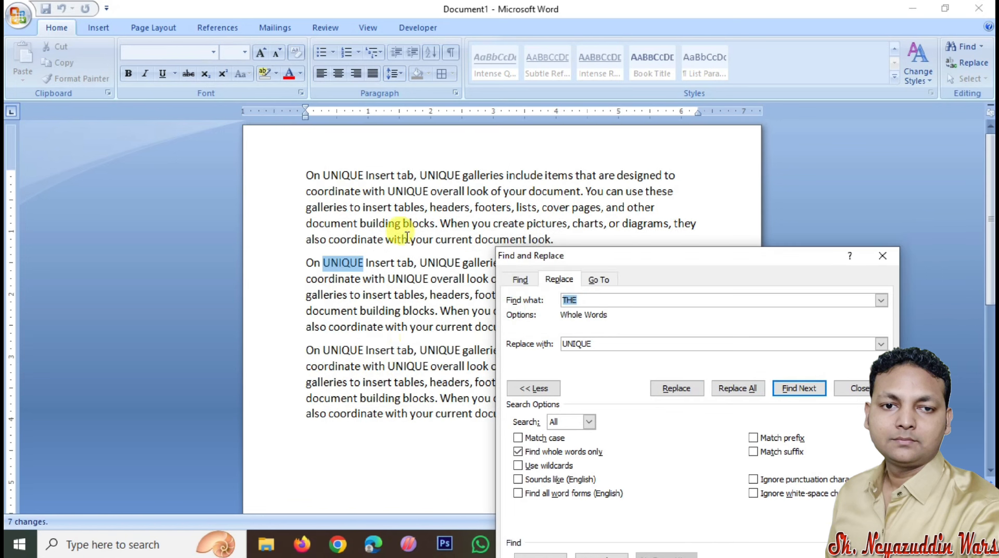
{"action": "left_click", "coordinate": [857, 388]}
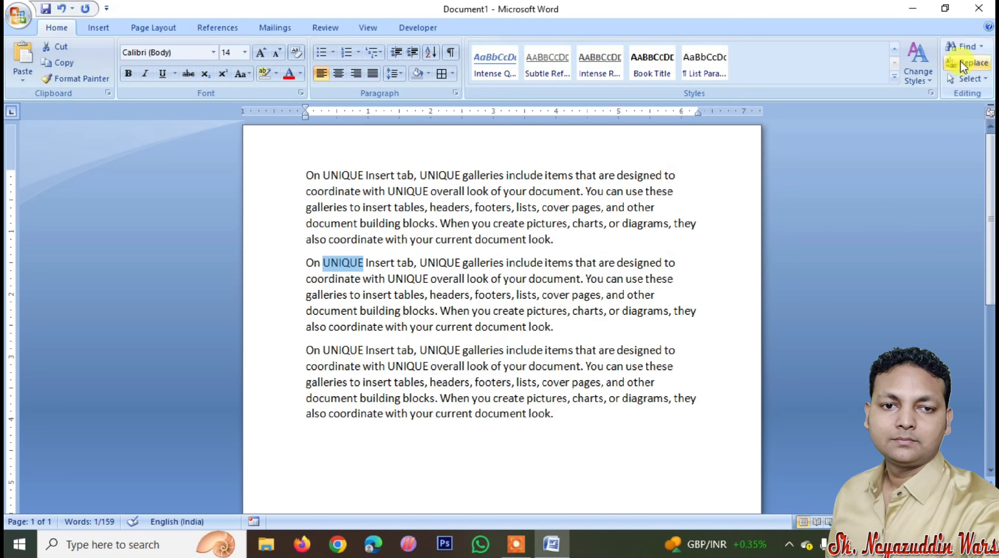
{"action": "left_click", "coordinate": [488, 194]}
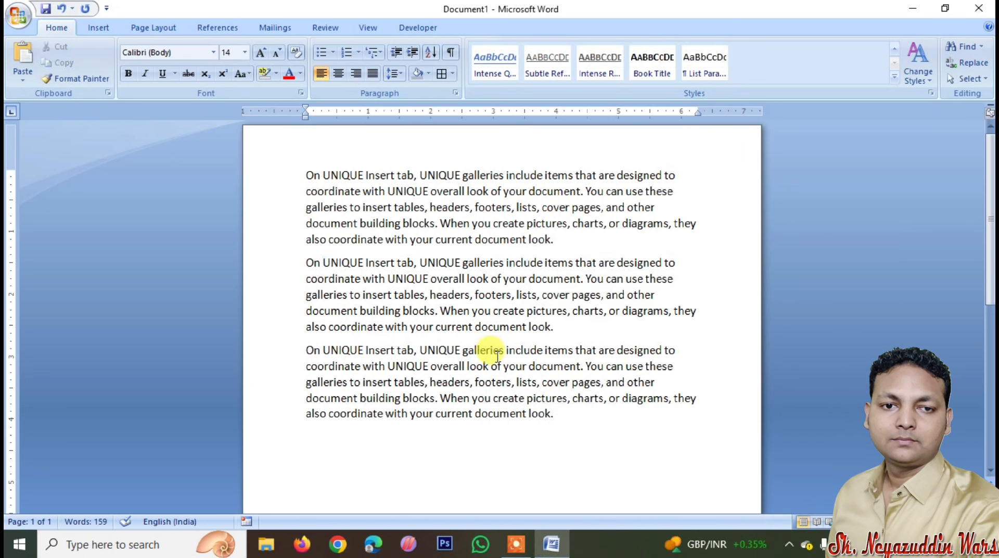
Show the formatting marks and insert several extra spaces between words at two places in each of the three paragraphs
{"action": "left_click", "coordinate": [451, 52]}
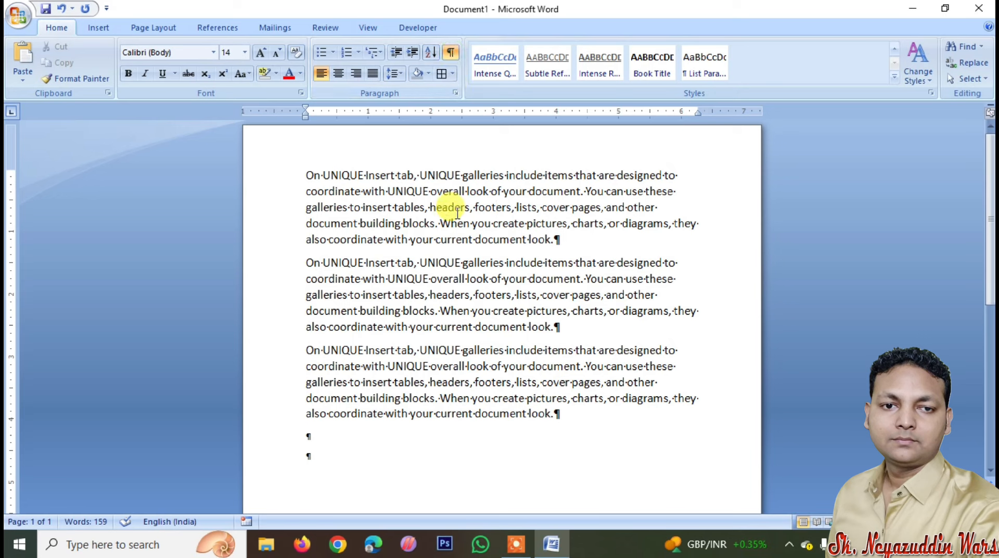
{"action": "left_click", "coordinate": [461, 176]}
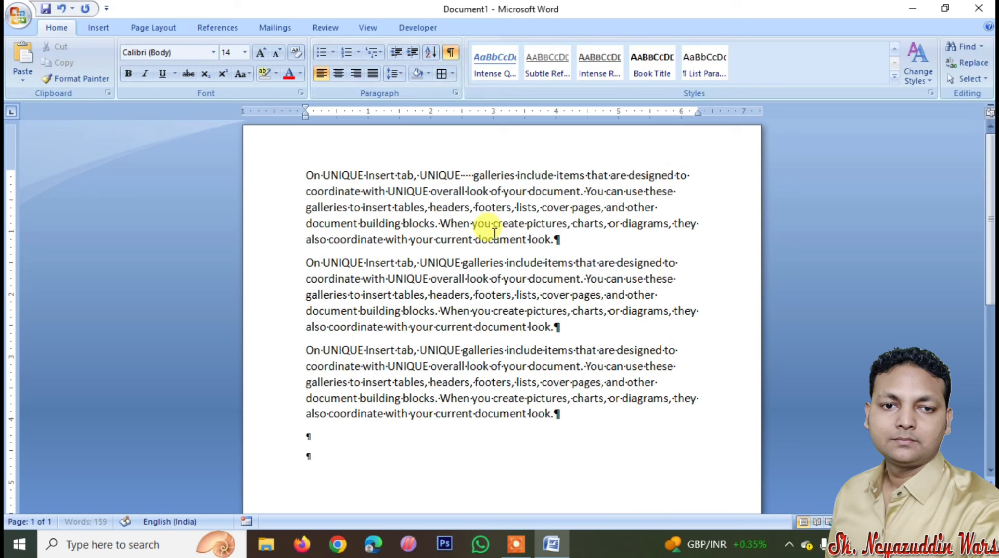
{"action": "left_click", "coordinate": [529, 192]}
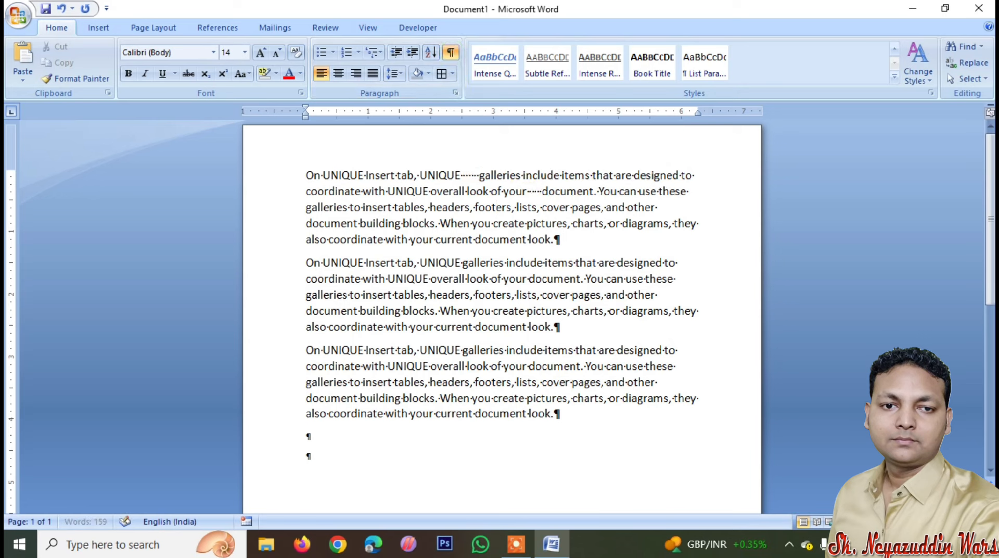
{"action": "left_click", "coordinate": [504, 263]}
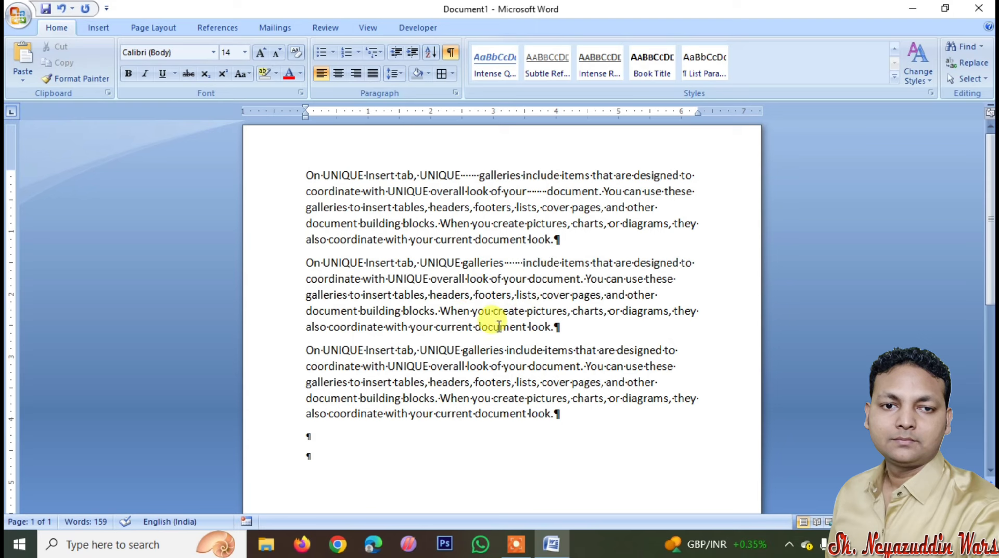
{"action": "left_click", "coordinate": [471, 310]}
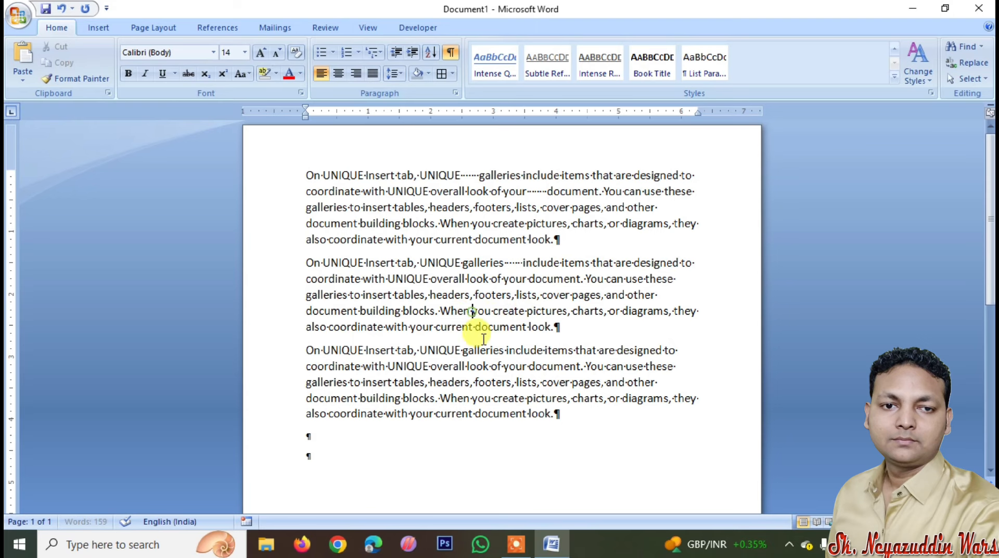
{"action": "left_click", "coordinate": [491, 403]}
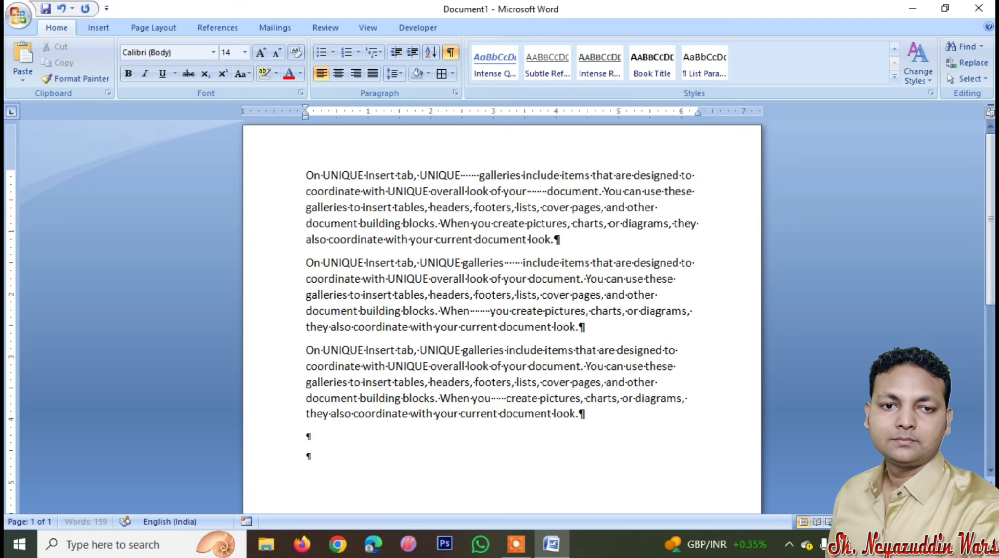
{"action": "left_click", "coordinate": [500, 413]}
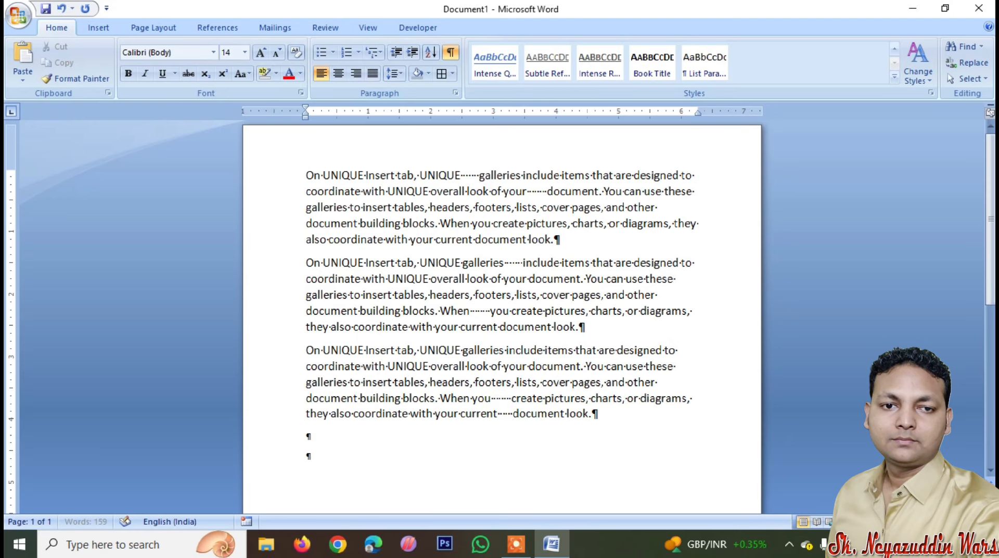
Replace all double spaces in the document with single spaces, with the whole-words restriction left out
{"action": "left_click", "coordinate": [965, 63]}
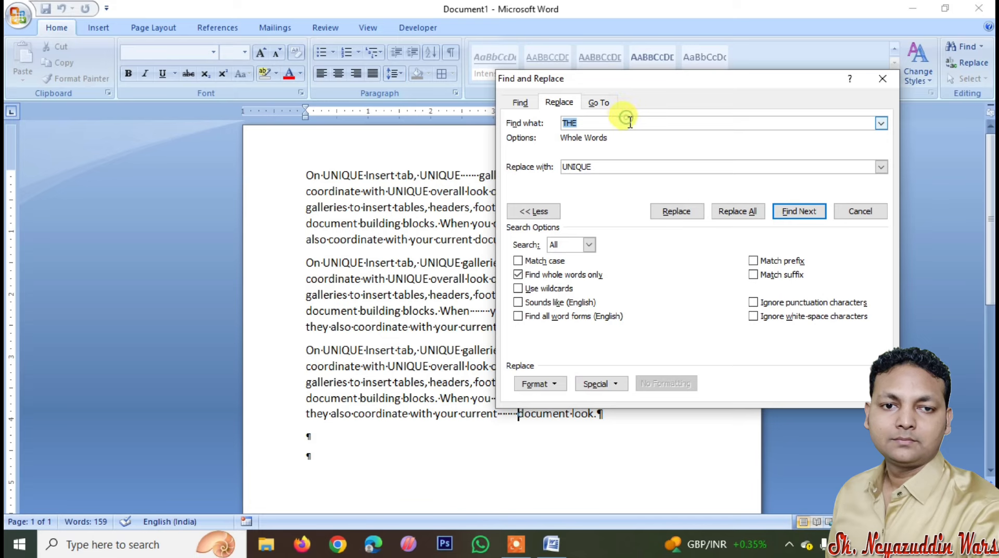
{"action": "left_click", "coordinate": [630, 119]}
{"action": "key", "text": "BackSpace"}
{"action": "key", "text": "BackSpace"}
{"action": "key", "text": "BackSpace"}
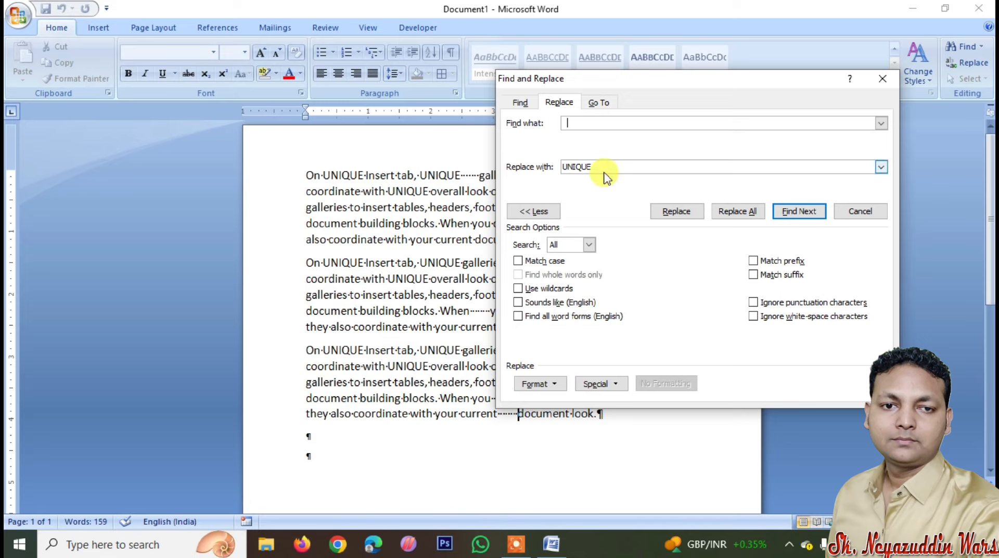
{"action": "left_click_drag", "start_coordinate": [605, 167], "coordinate": [508, 159]}
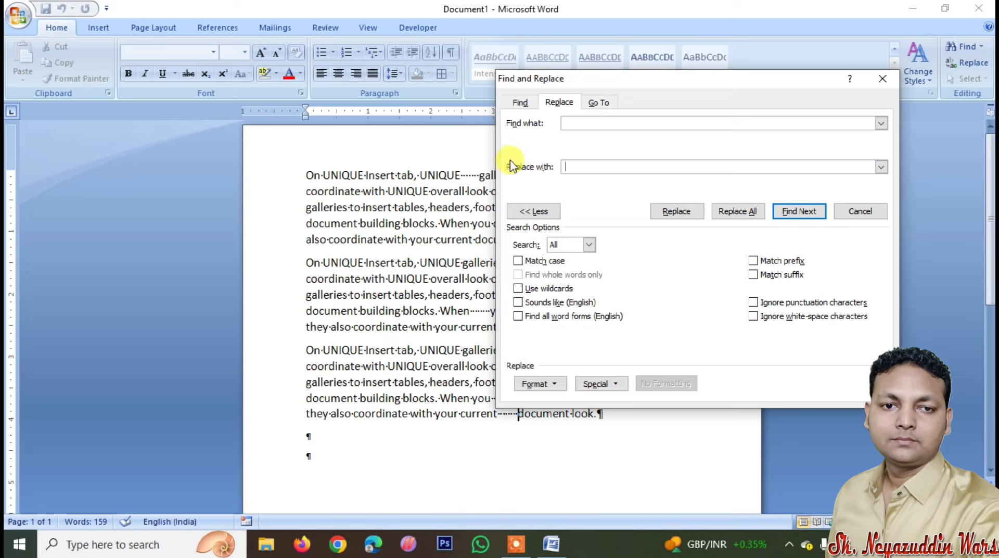
{"action": "left_click", "coordinate": [597, 167]}
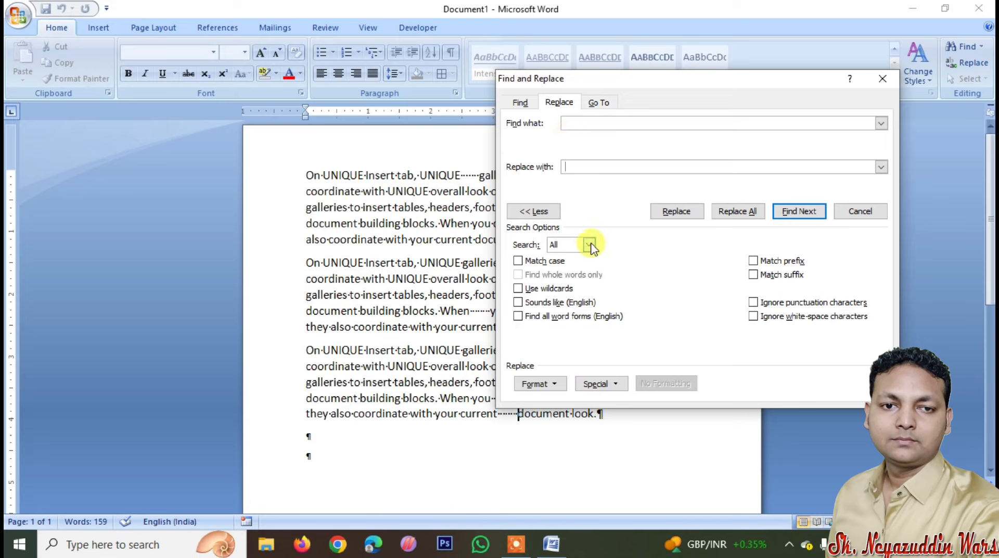
{"action": "left_click", "coordinate": [732, 212]}
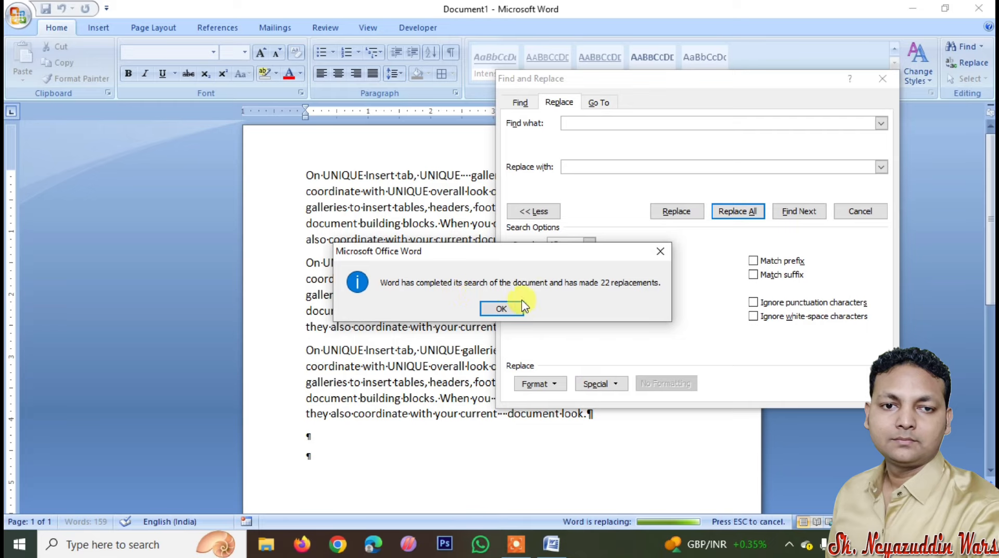
{"action": "left_click", "coordinate": [501, 308]}
{"action": "scroll", "coordinate": [398, 309], "scroll_direction": "up", "scroll_amount": 3}
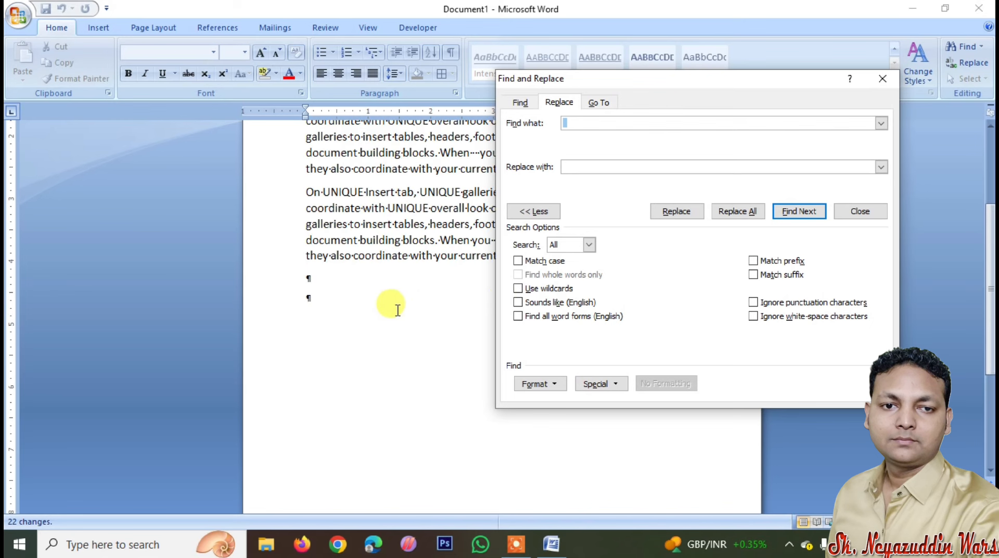
{"action": "scroll", "coordinate": [397, 310], "scroll_direction": "up", "scroll_amount": 2}
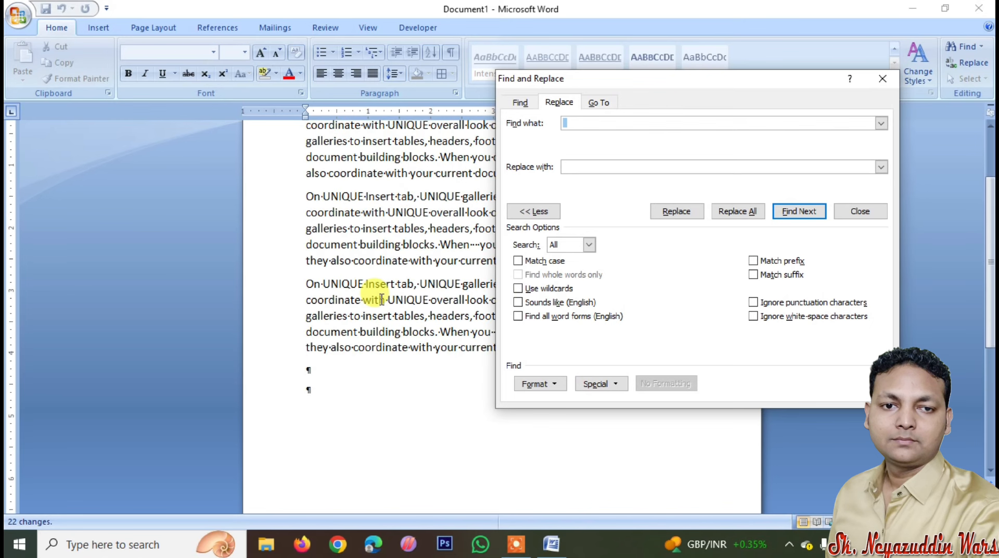
Repeat the replacement of double spaces with single spaces until no extra spaces remain, close the dialog, and hide the formatting marks
{"action": "left_click", "coordinate": [754, 212]}
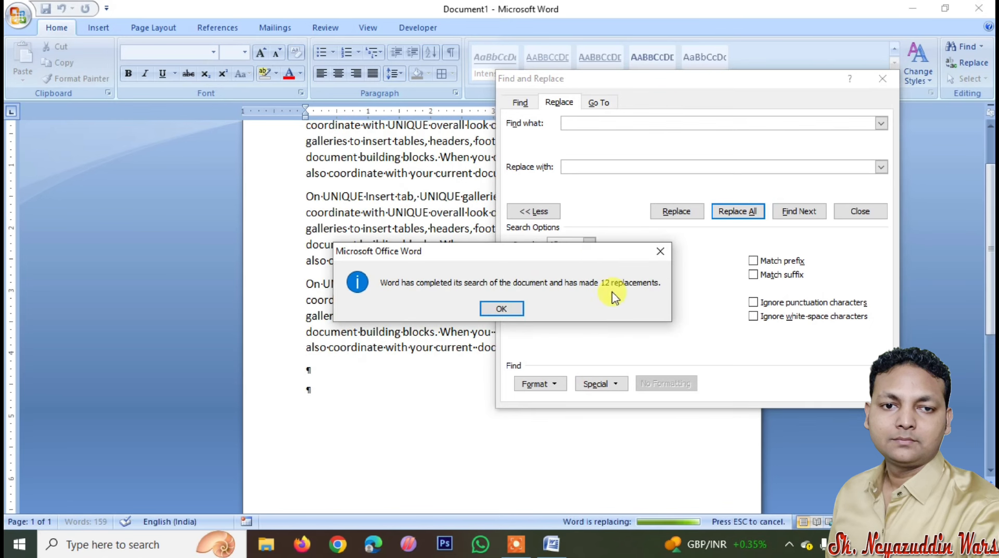
{"action": "left_click", "coordinate": [501, 307]}
{"action": "left_click", "coordinate": [745, 216]}
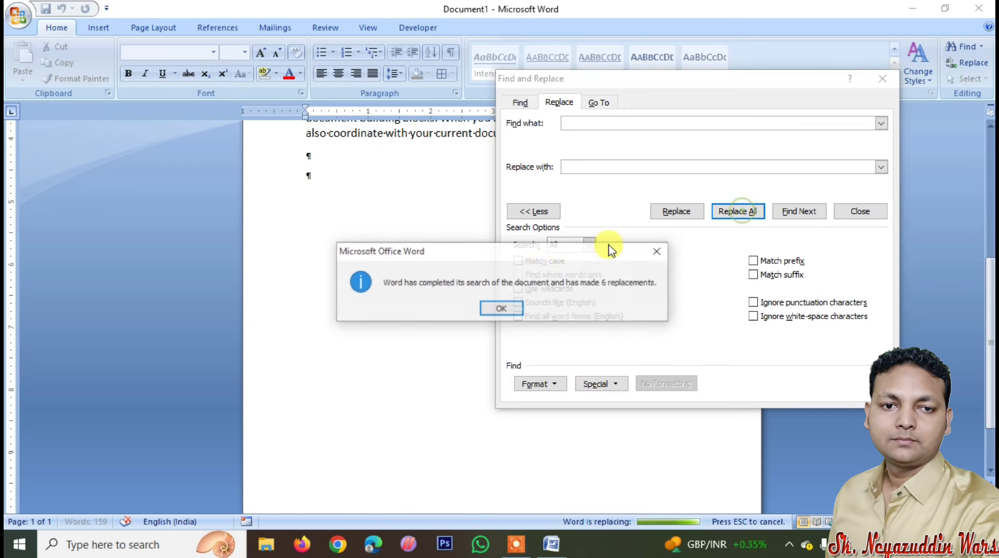
{"action": "left_click", "coordinate": [526, 310]}
{"action": "left_click", "coordinate": [752, 218]}
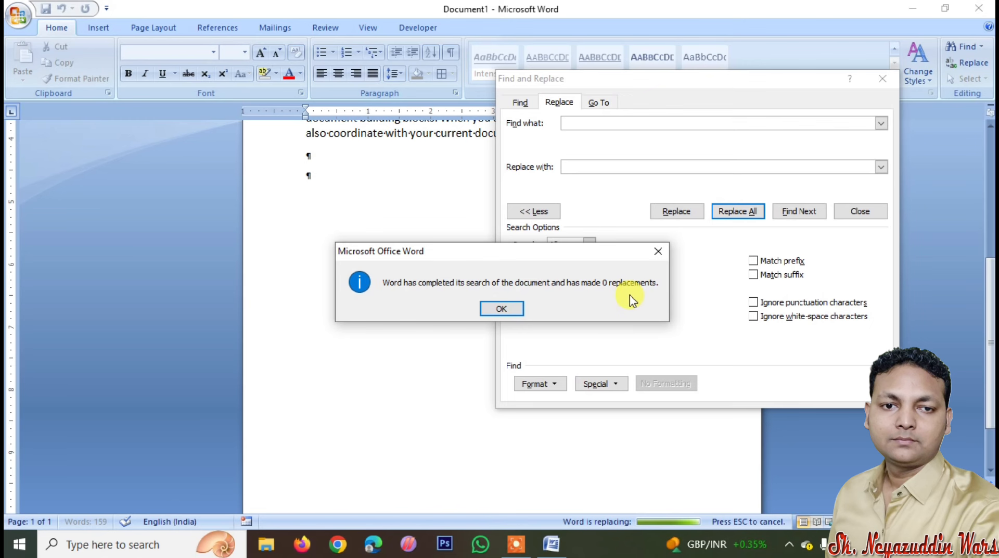
{"action": "left_click", "coordinate": [499, 309]}
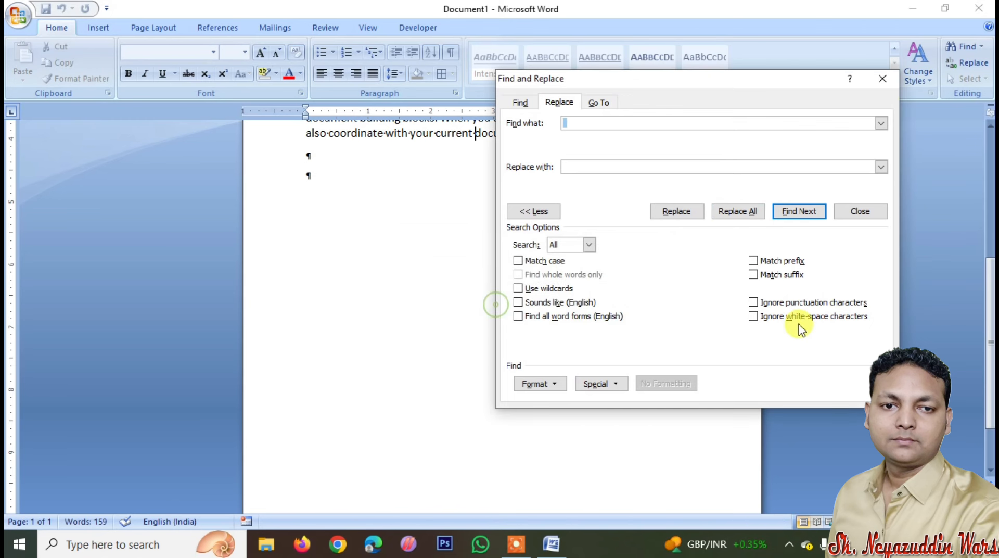
{"action": "left_click", "coordinate": [884, 79]}
{"action": "scroll", "coordinate": [647, 255], "scroll_direction": "up", "scroll_amount": 6}
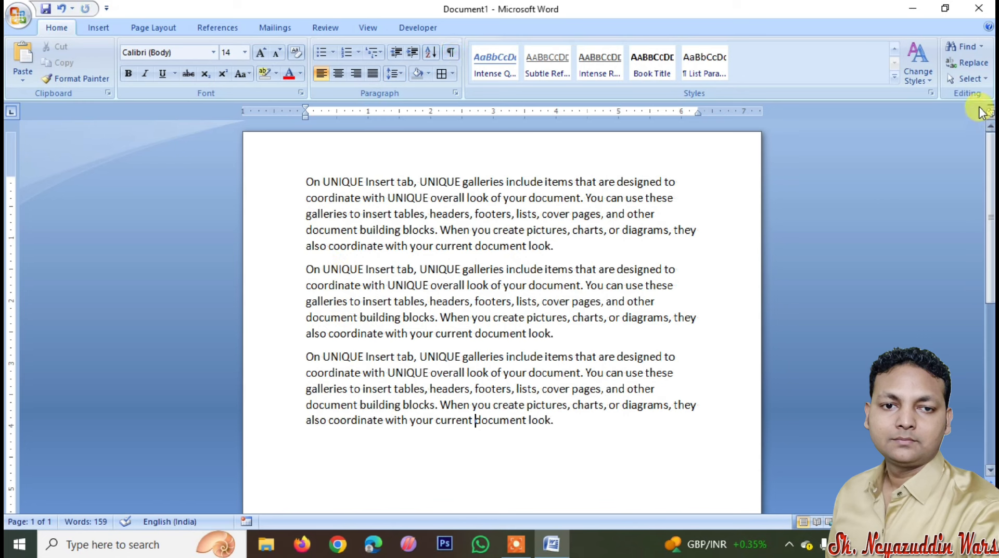
Select all of the document's text with Select All and view the other selection options
{"action": "left_click", "coordinate": [970, 83]}
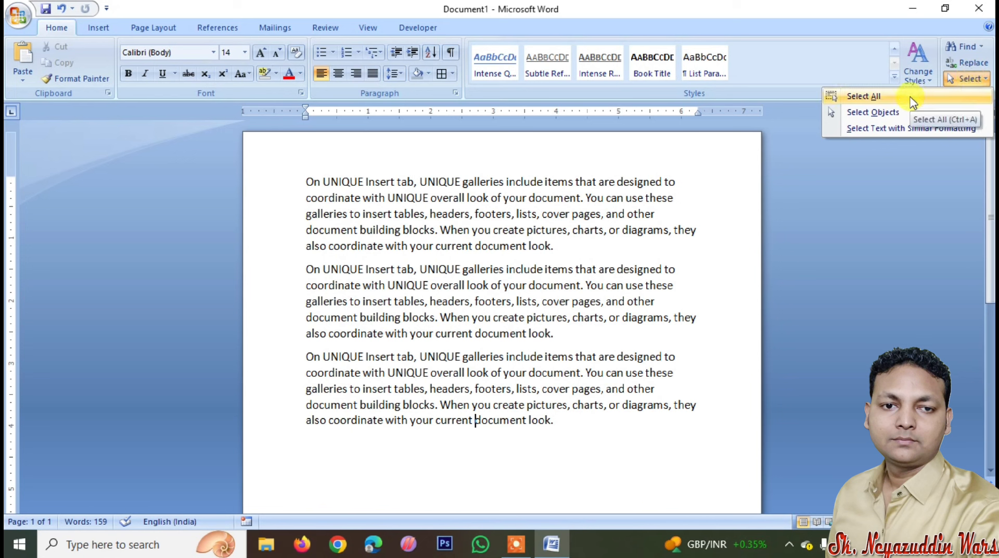
{"action": "left_click", "coordinate": [911, 98]}
{"action": "left_click", "coordinate": [973, 78]}
{"action": "left_click", "coordinate": [943, 96]}
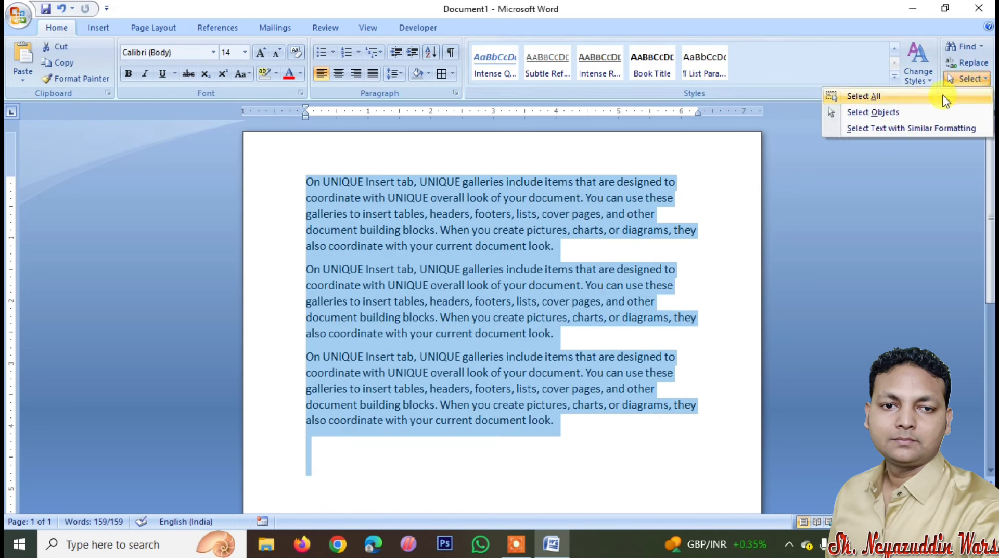
{"action": "left_click", "coordinate": [968, 79]}
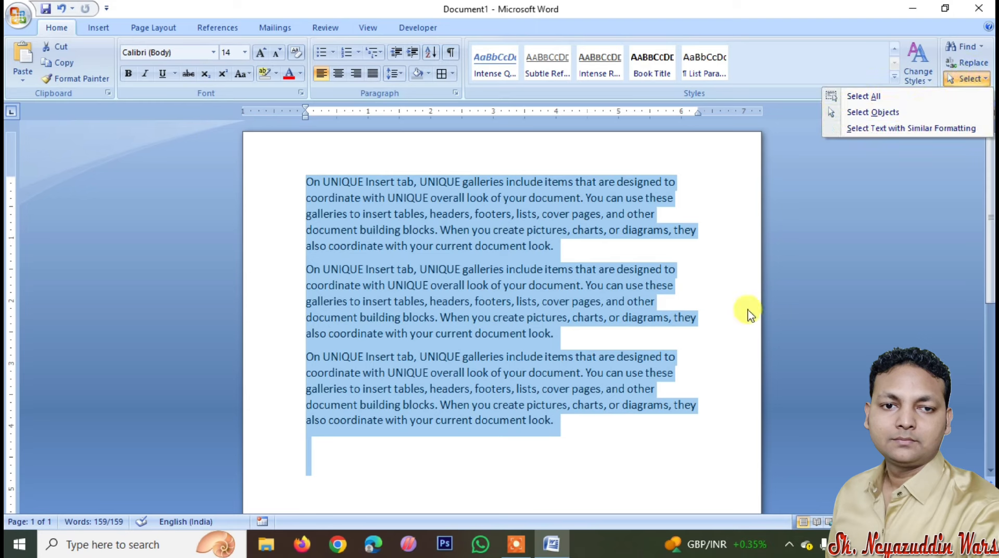
Clear the current selection, reselect all three paragraphs, and delete them to empty the page
{"action": "left_click", "coordinate": [643, 436]}
{"action": "left_click", "coordinate": [606, 440]}
{"action": "left_click_drag", "start_coordinate": [603, 435], "coordinate": [201, 98]}
{"action": "key", "text": "Delete"}
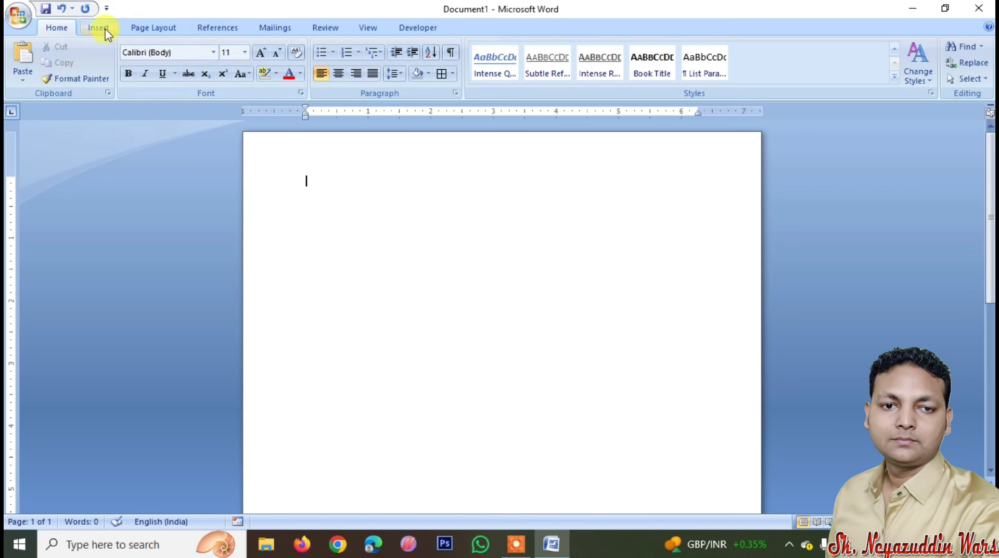
Draw an oval about 1.62" high and 1.79" wide near the top centre of the page
{"action": "left_click", "coordinate": [99, 27]}
{"action": "left_click", "coordinate": [222, 62]}
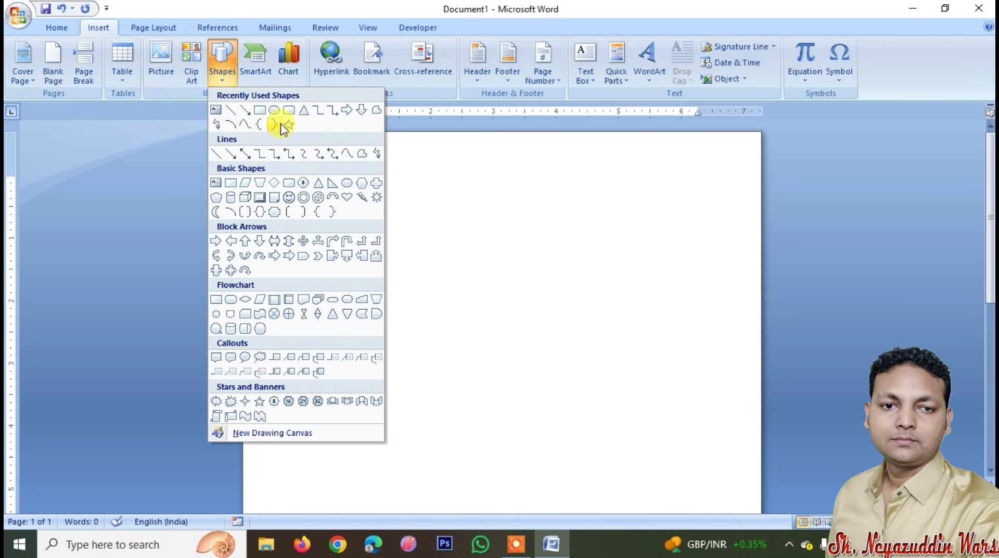
{"action": "left_click", "coordinate": [274, 110]}
{"action": "mouse_move", "coordinate": [423, 177]}
{"action": "left_mouse_down"}
{"action": "mouse_move", "coordinate": [506, 231]}
{"action": "mouse_move", "coordinate": [535, 277]}
{"action": "left_mouse_up"}
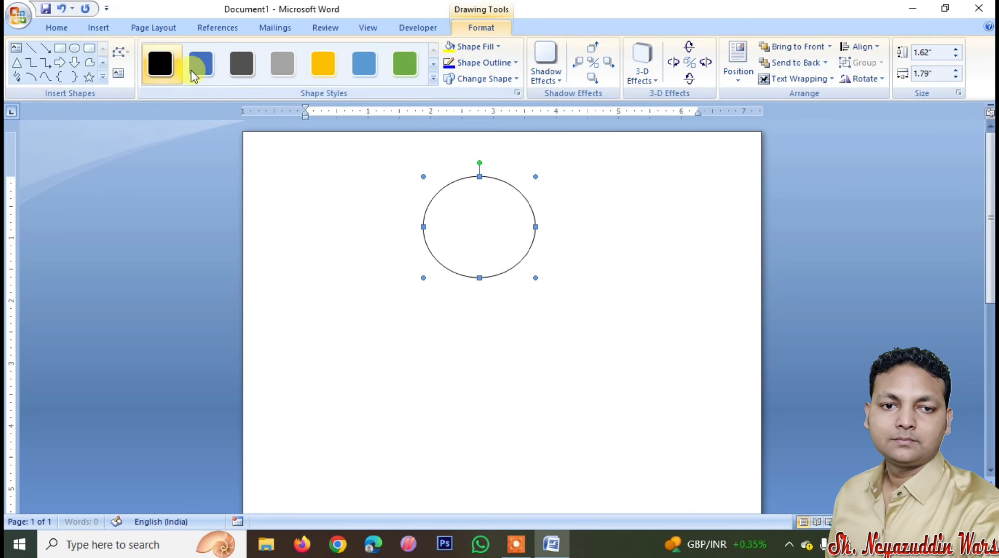
Draw a rounded rectangle about 1.2" by 1.79" over the oval's lower part and a rectangle about 1.45" by 1.02" overlapping below it
{"action": "left_click", "coordinate": [89, 48]}
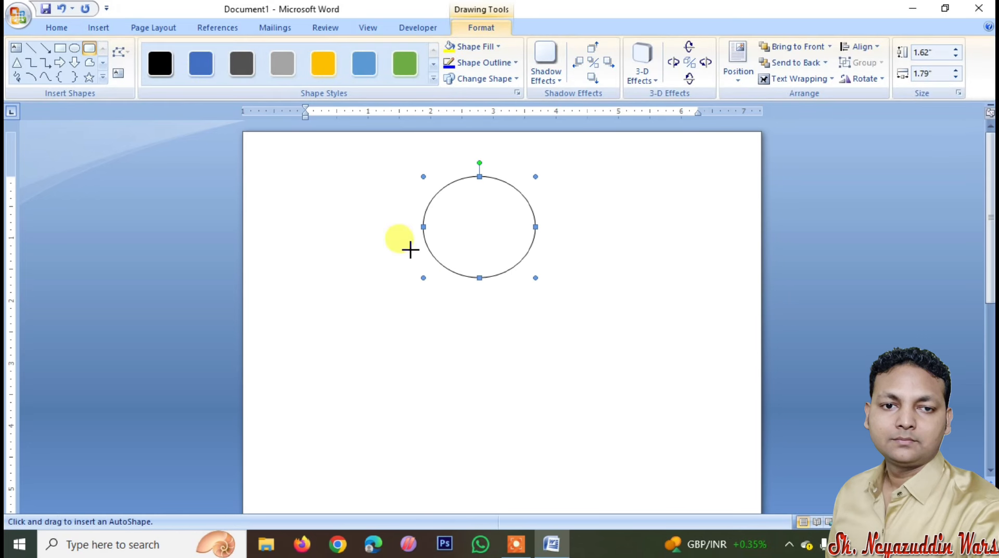
{"action": "left_click_drag", "start_coordinate": [423, 247], "coordinate": [536, 322]}
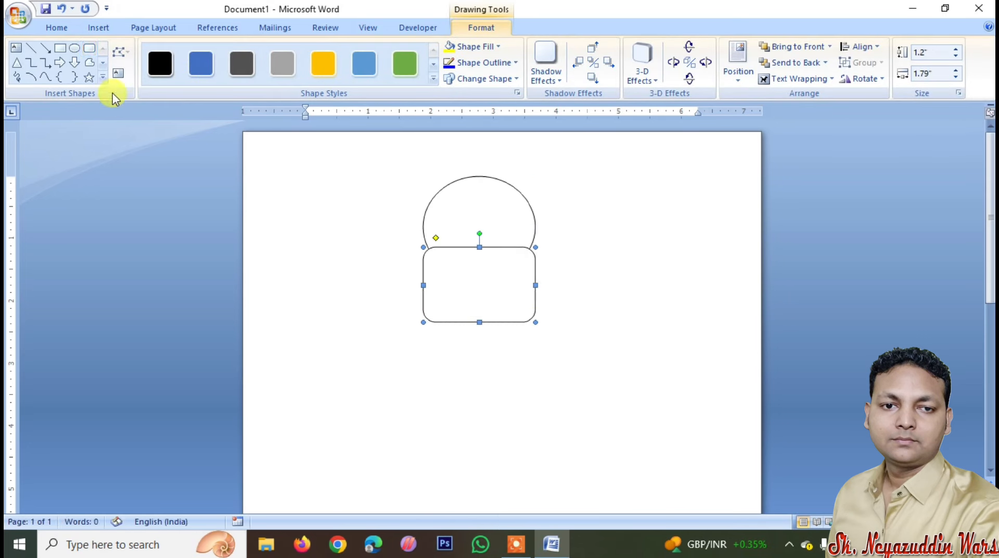
{"action": "left_click", "coordinate": [59, 48]}
{"action": "left_click_drag", "start_coordinate": [450, 299], "coordinate": [515, 390]}
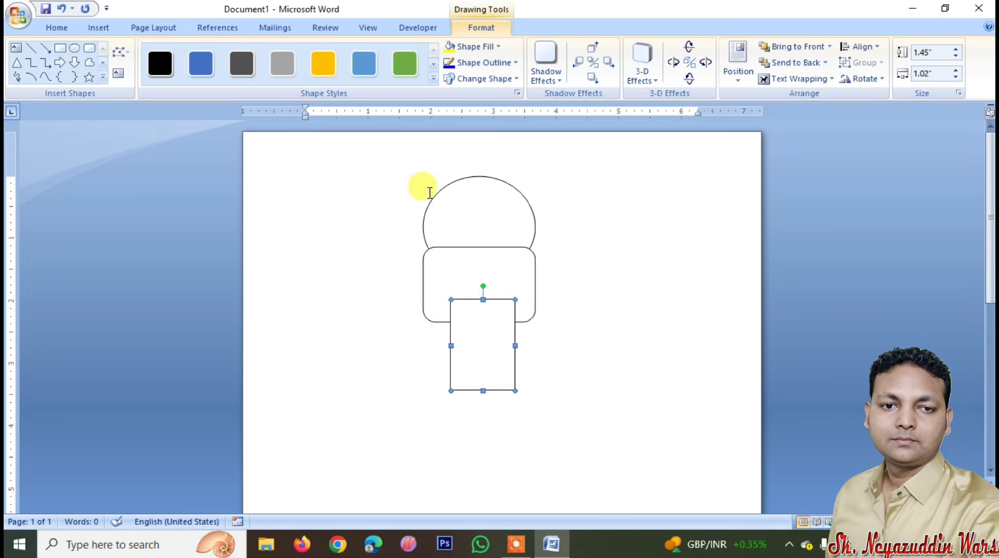
Turn on Select Objects, select the oval, rounded rectangle and rectangle together, and clear the selection
{"action": "left_click", "coordinate": [57, 29]}
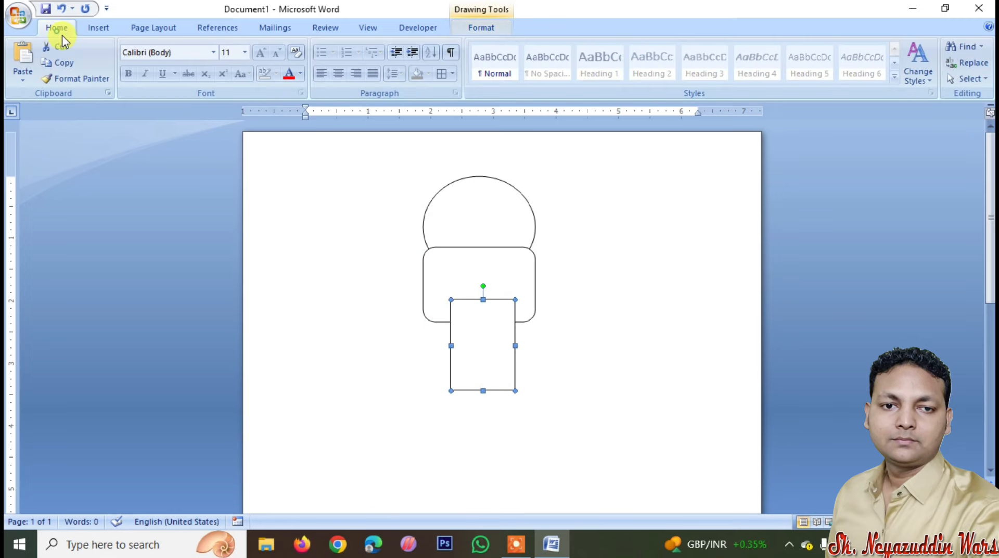
{"action": "left_click", "coordinate": [971, 79]}
{"action": "left_click", "coordinate": [915, 112]}
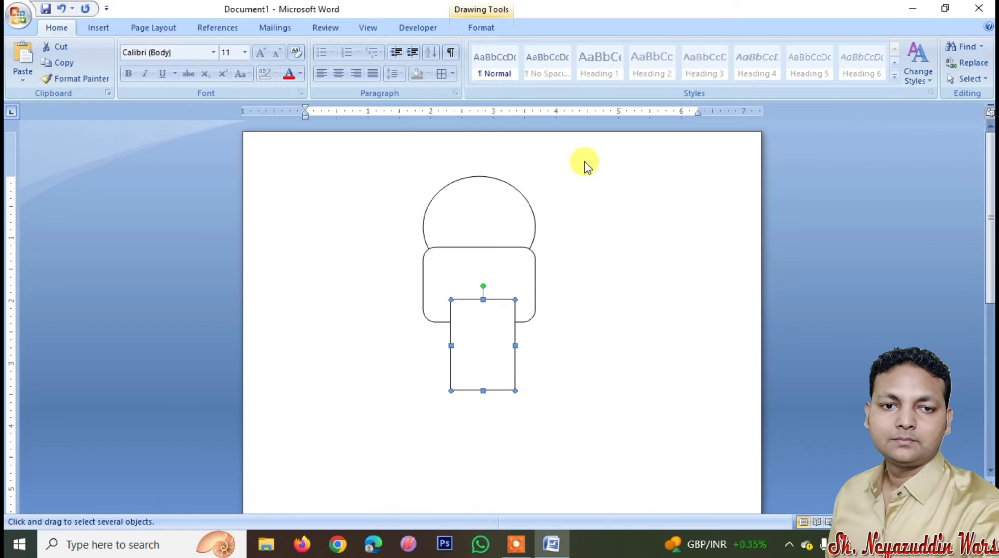
{"action": "mouse_move", "coordinate": [391, 155]}
{"action": "left_mouse_down"}
{"action": "mouse_move", "coordinate": [557, 337]}
{"action": "mouse_move", "coordinate": [581, 450]}
{"action": "left_mouse_up"}
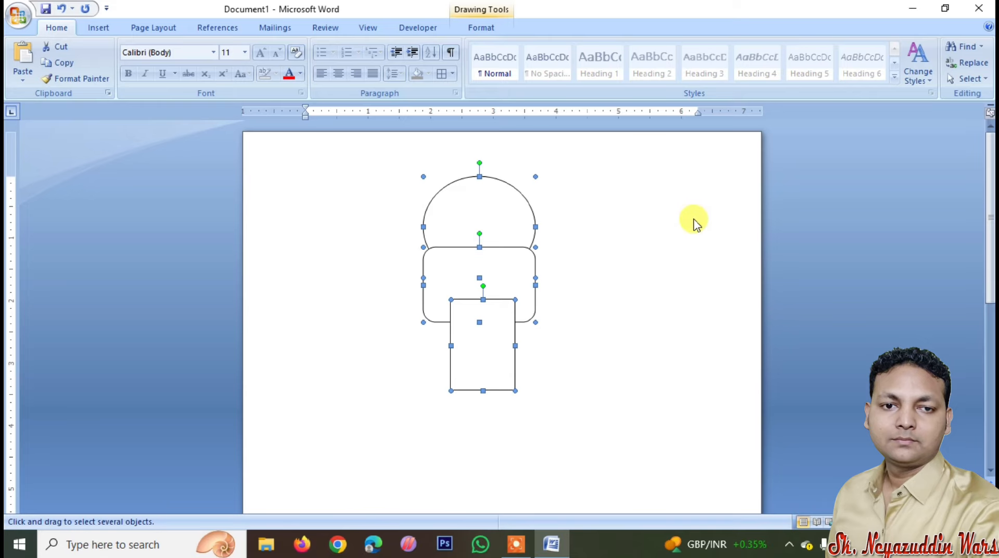
{"action": "left_click", "coordinate": [591, 291]}
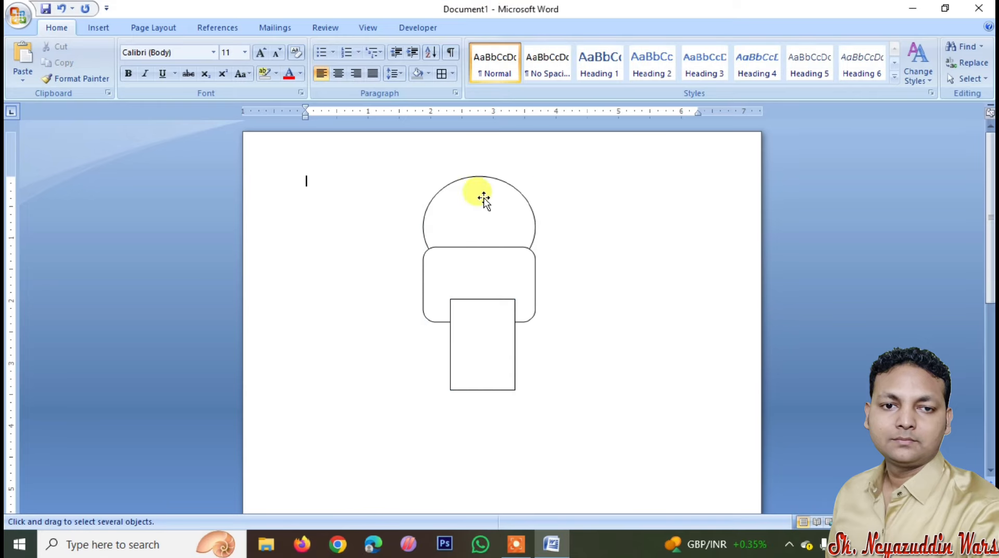
Select the oval alone to check whether Group is available, and reselect all three shapes together
{"action": "left_click", "coordinate": [493, 226]}
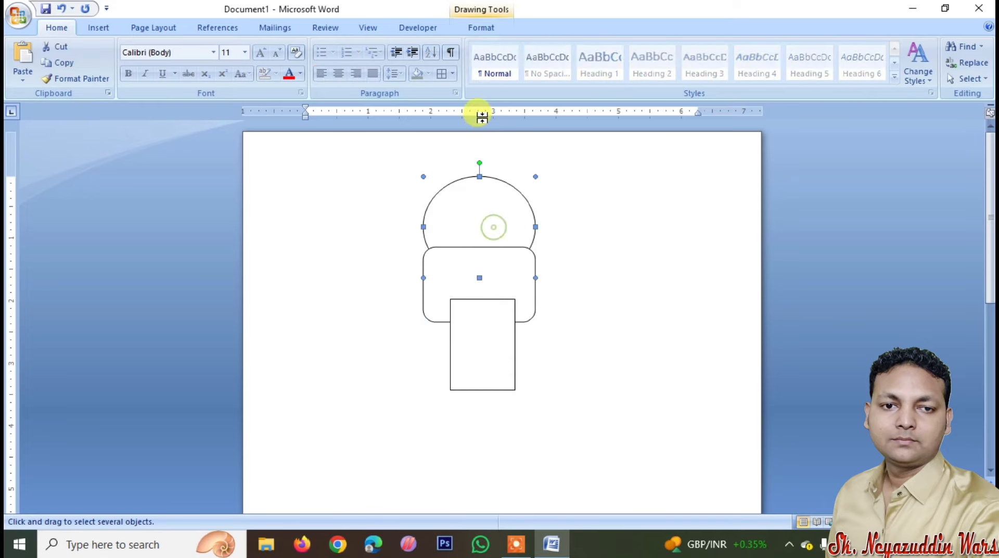
{"action": "left_click", "coordinate": [484, 27]}
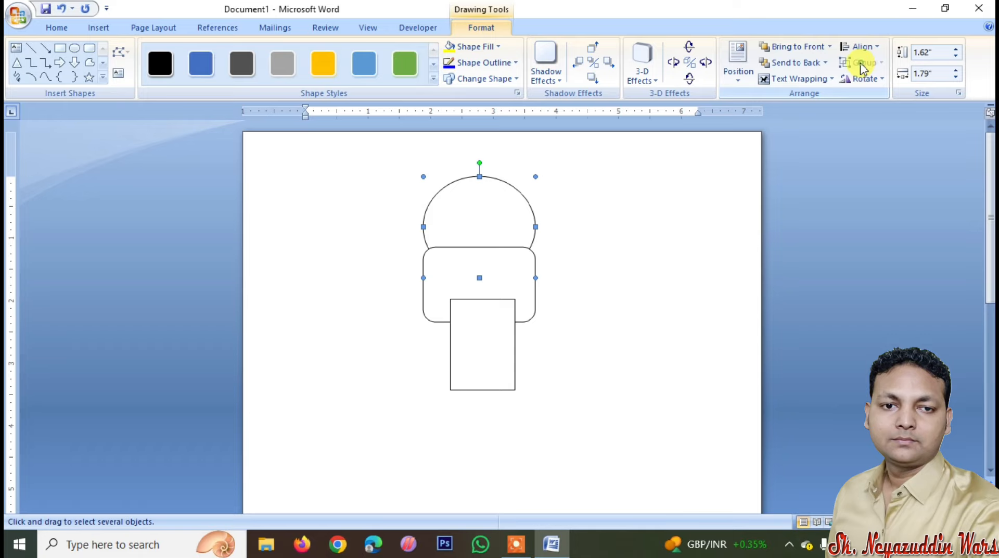
{"action": "left_click", "coordinate": [380, 157]}
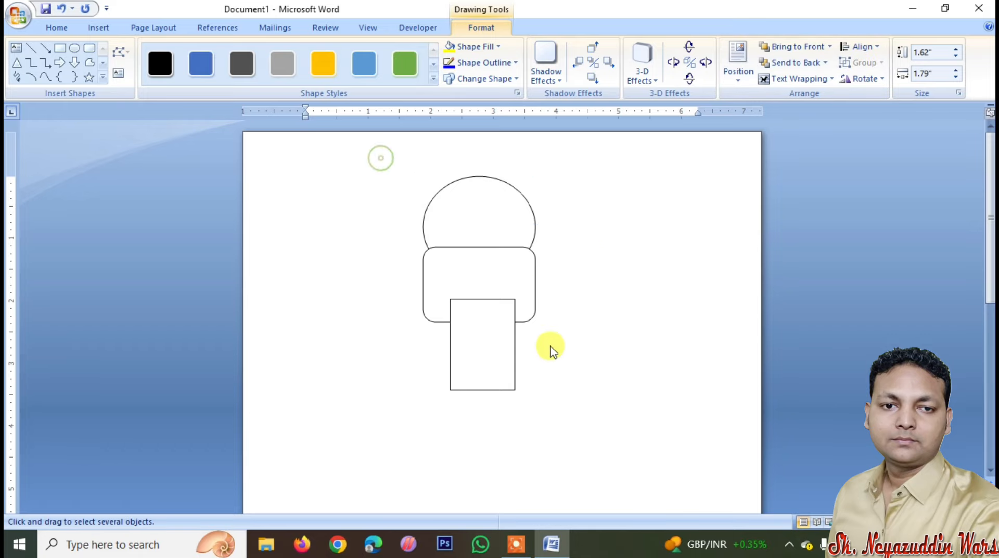
{"action": "left_click_drag", "start_coordinate": [551, 350], "coordinate": [577, 438]}
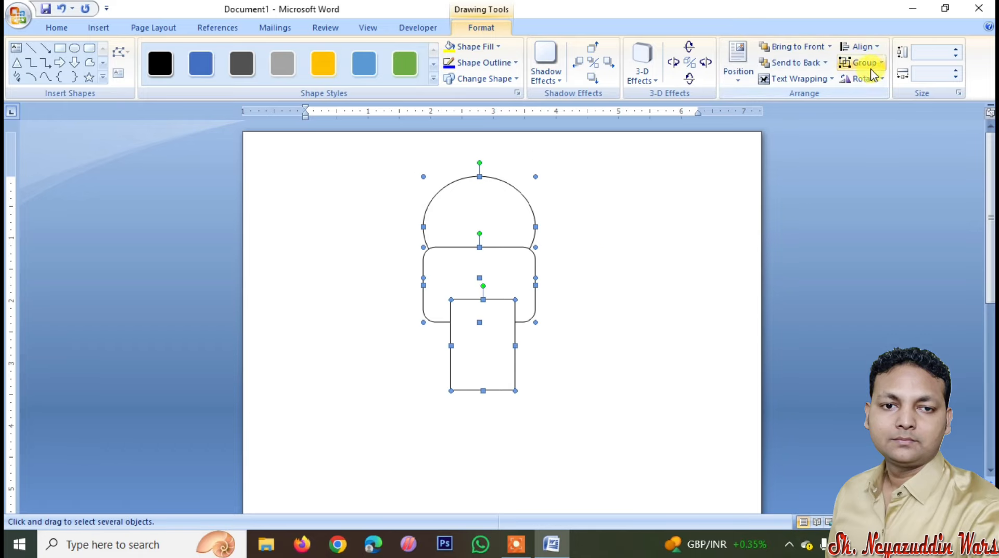